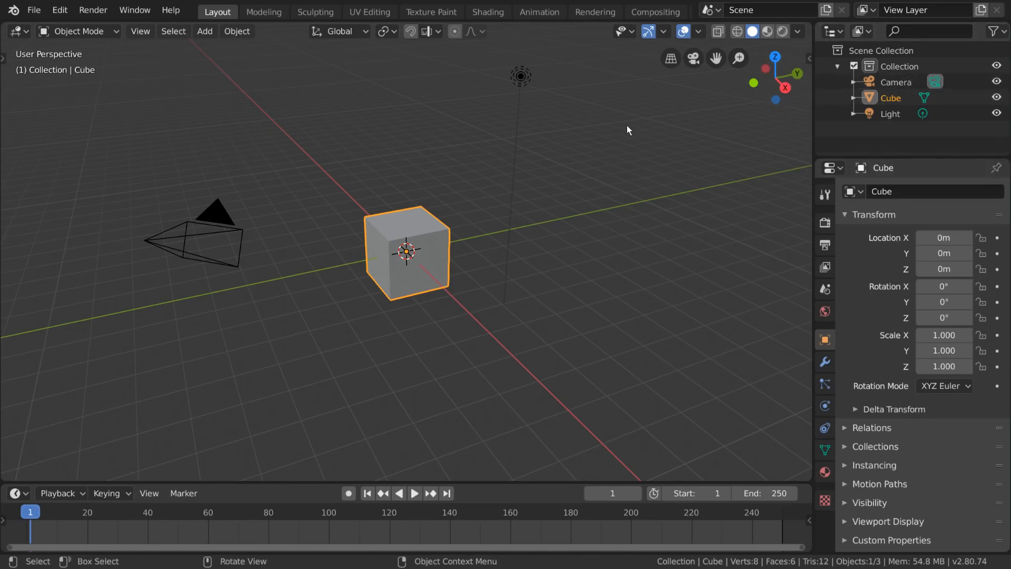
Orbit and pan the 3D view to look around the default cube, camera and light.
key("shift")
key("shift")
key("shift")
key("shift")
key("shift")
middle_click_drag(296, 321, 405, 324)
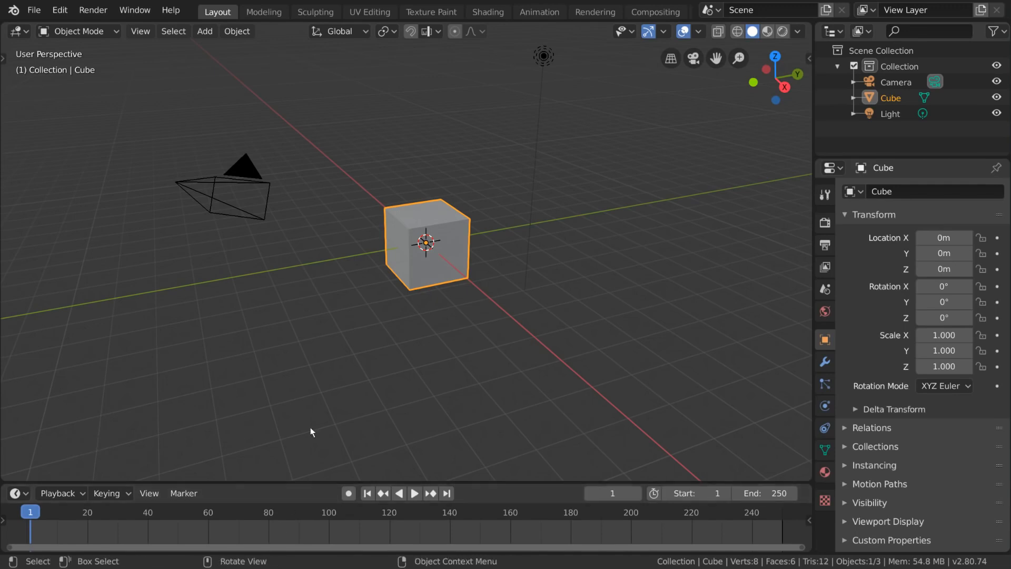
middle_click_drag(409, 315, 439, 329, "shift")
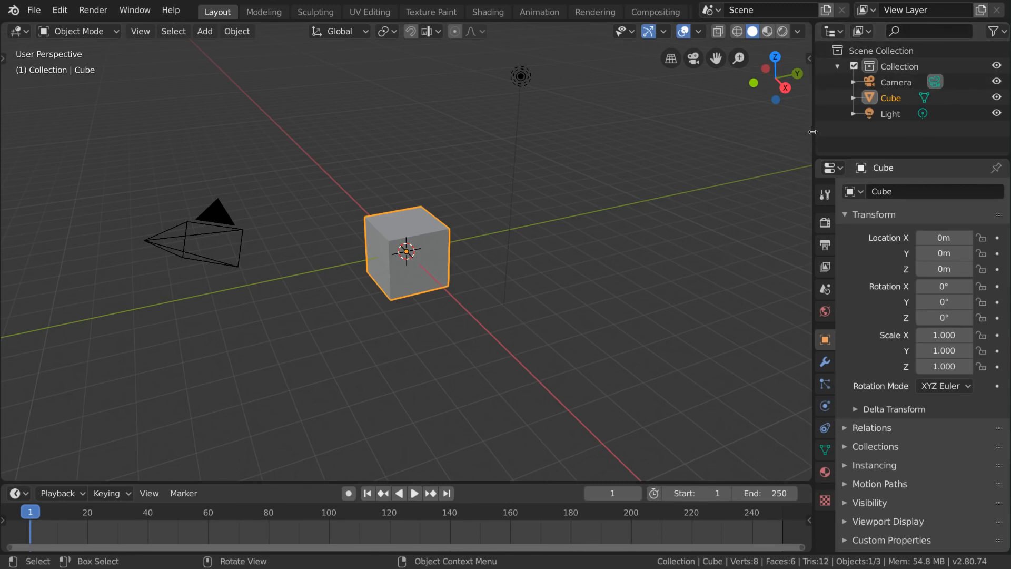
Try widening the Outliner area and changing its editor type to Dope Sheet, and restore the Outliner at its original width.
left_click_drag(811, 135, 791, 138)
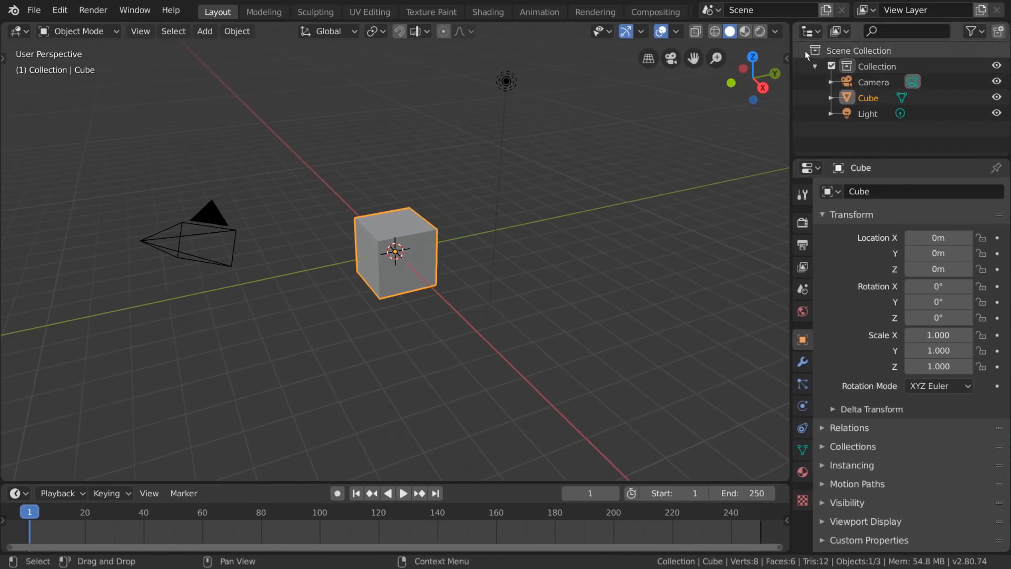
left_click(810, 31)
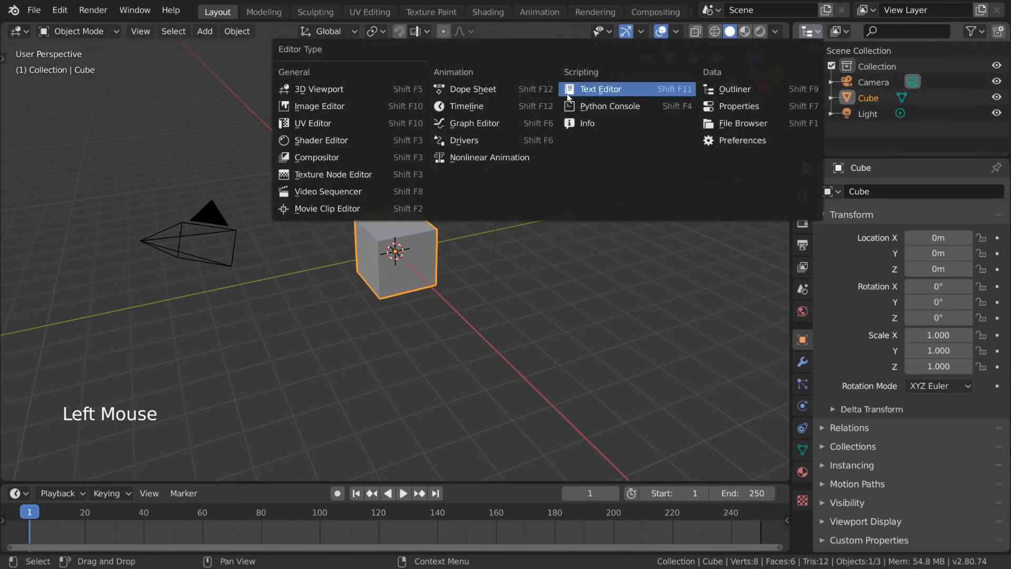
left_click(472, 89)
left_click(808, 31)
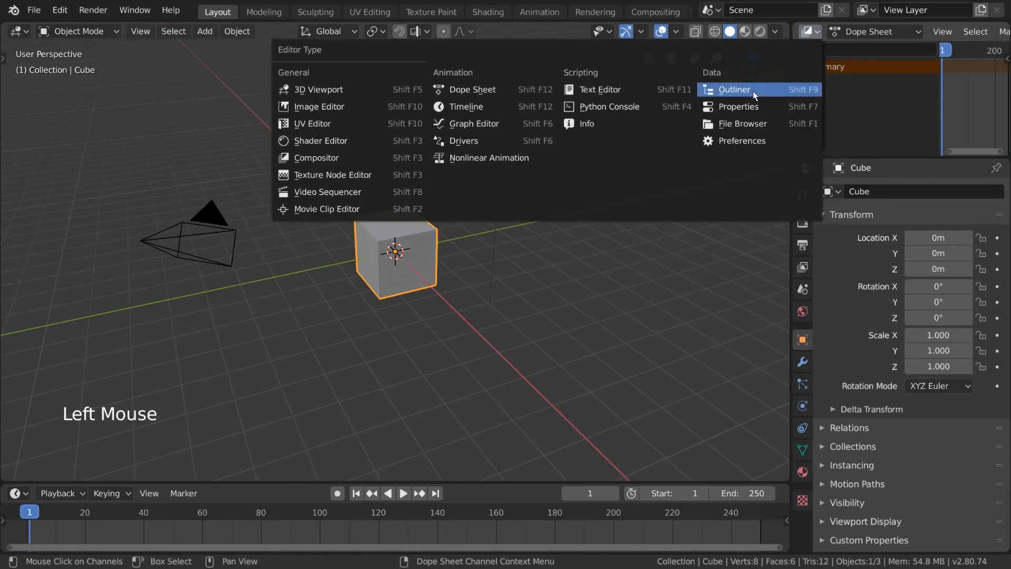
left_click(735, 89)
left_click_drag(791, 126, 813, 127)
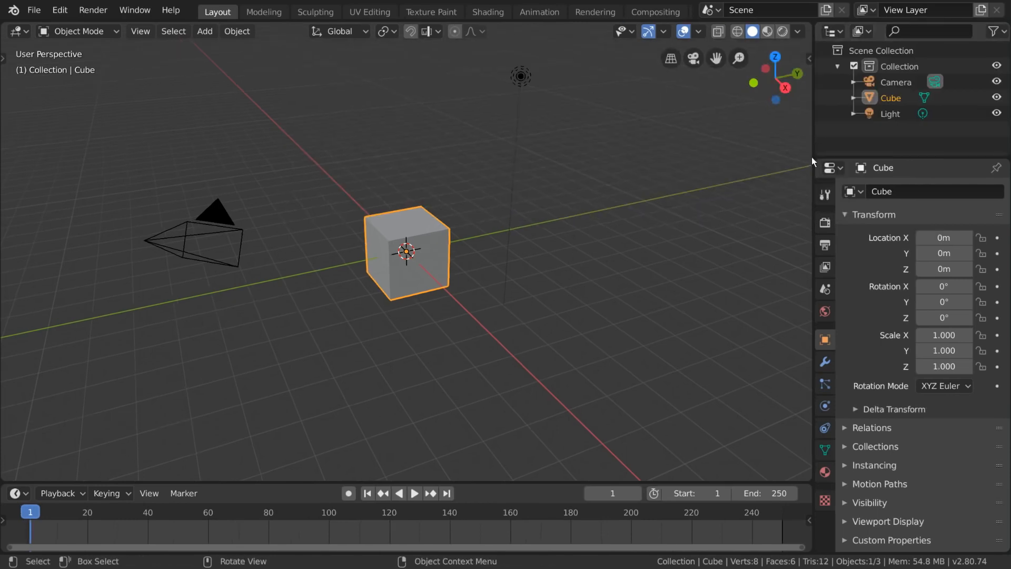
Split the 3D viewport horizontally into two stacked areas, with the dividing line around mid-height.
right_click(813, 126)
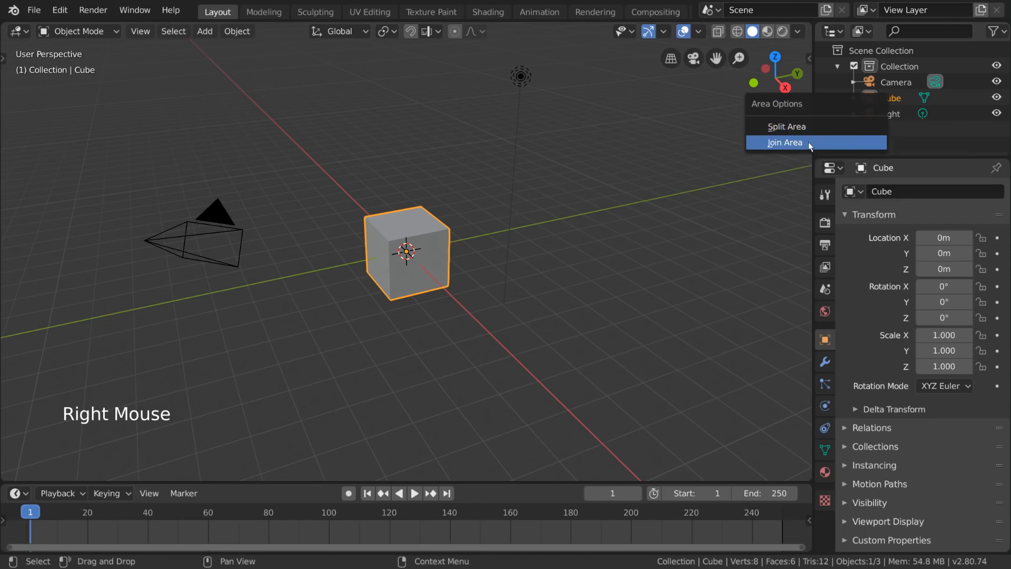
left_click(807, 126)
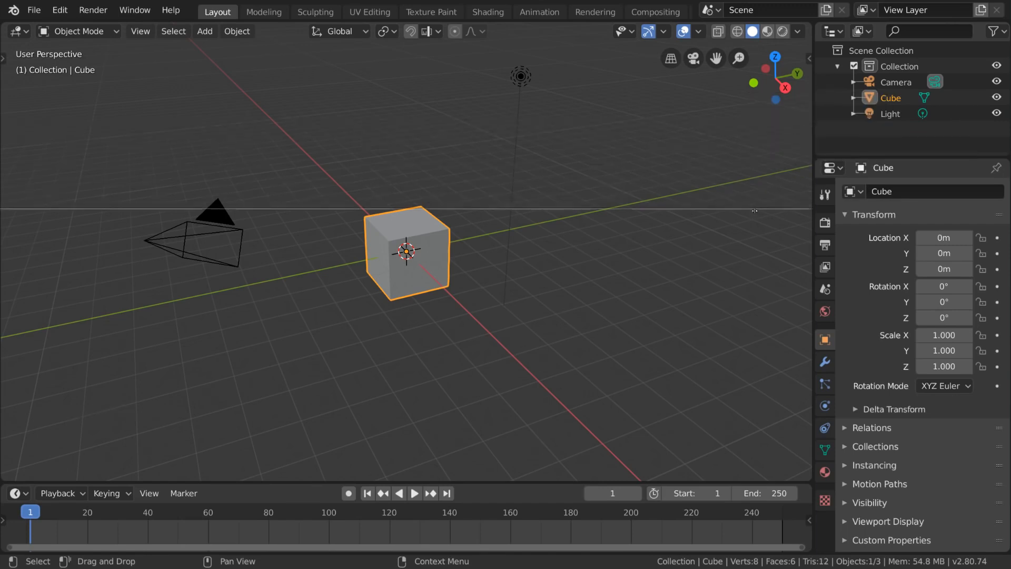
left_click(752, 277)
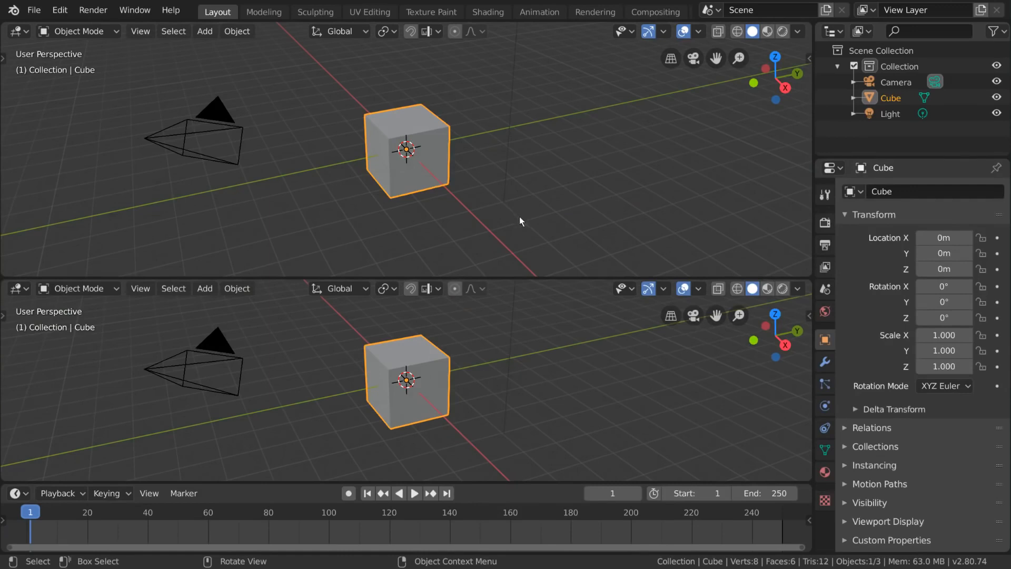
Join the two stacked 3D viewports into a single area.
right_click(283, 277)
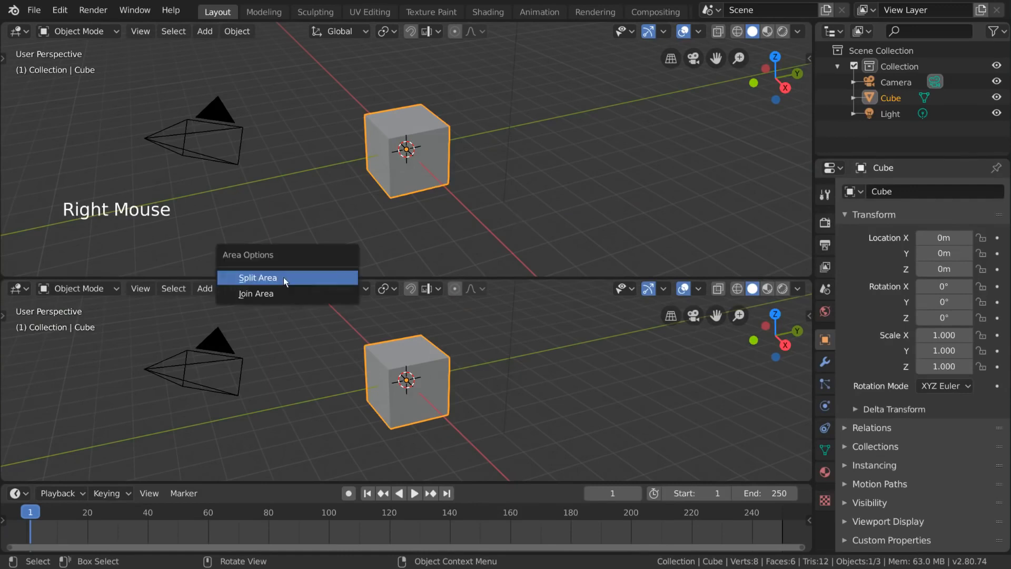
left_click(271, 293)
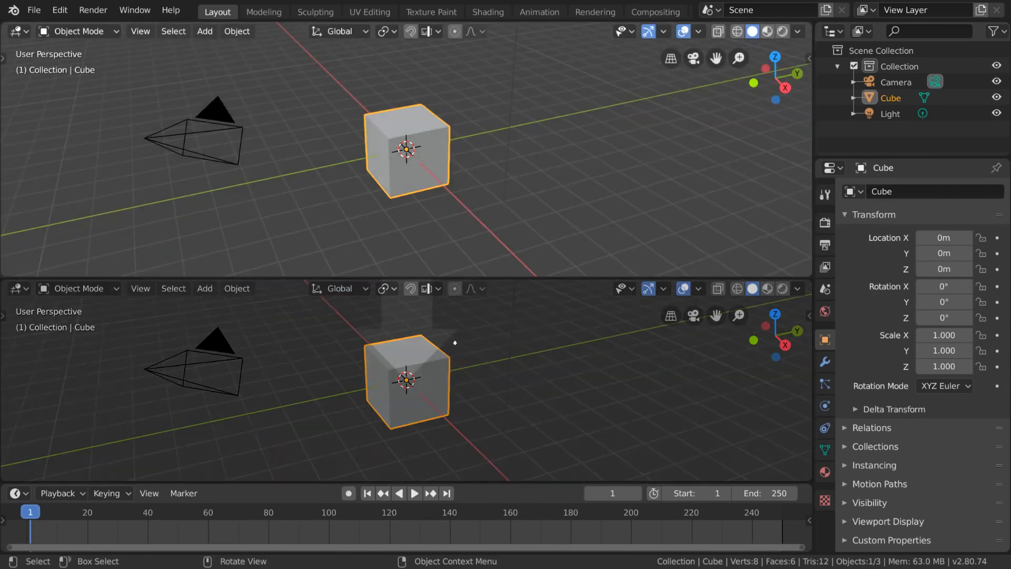
left_click(534, 336)
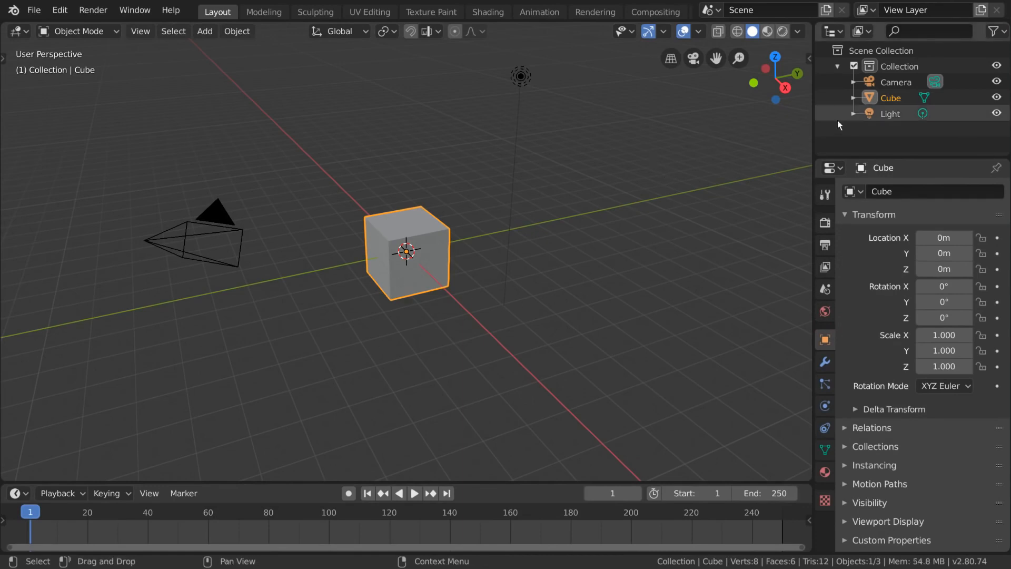
Maximize the Outliner, the Properties editor and the 3D viewport in turn, restoring the full layout after each.
key("ctrl+space")
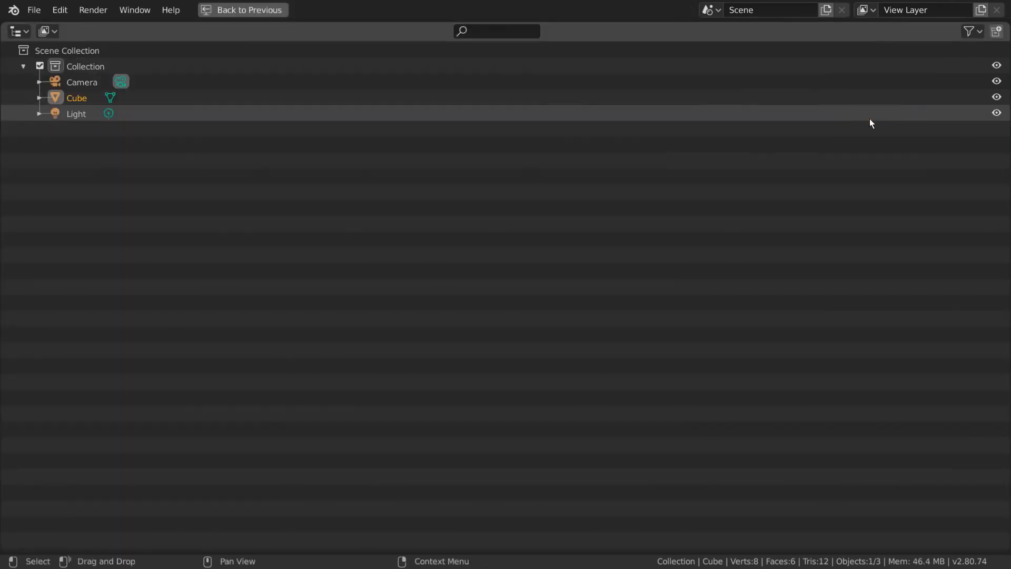
key("ctrl+space")
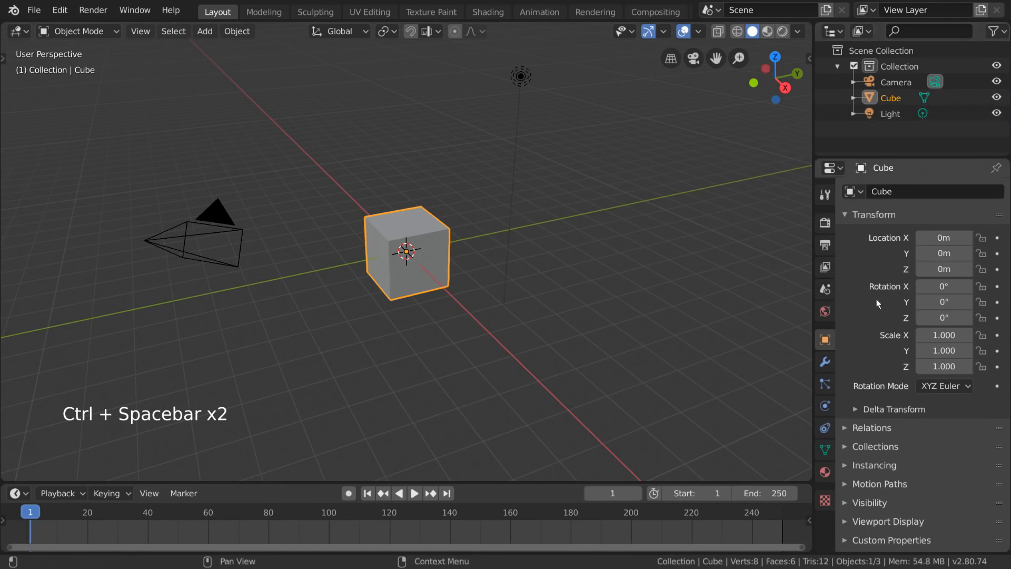
key("ctrl+space")
key("ctrl+space")
key("ctrl+space")
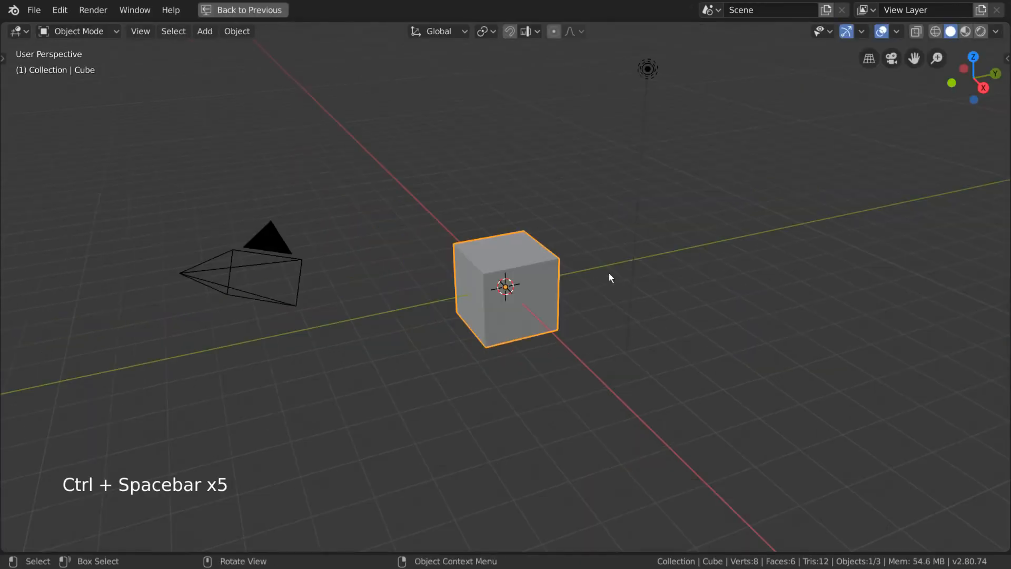
key("ctrl+space")
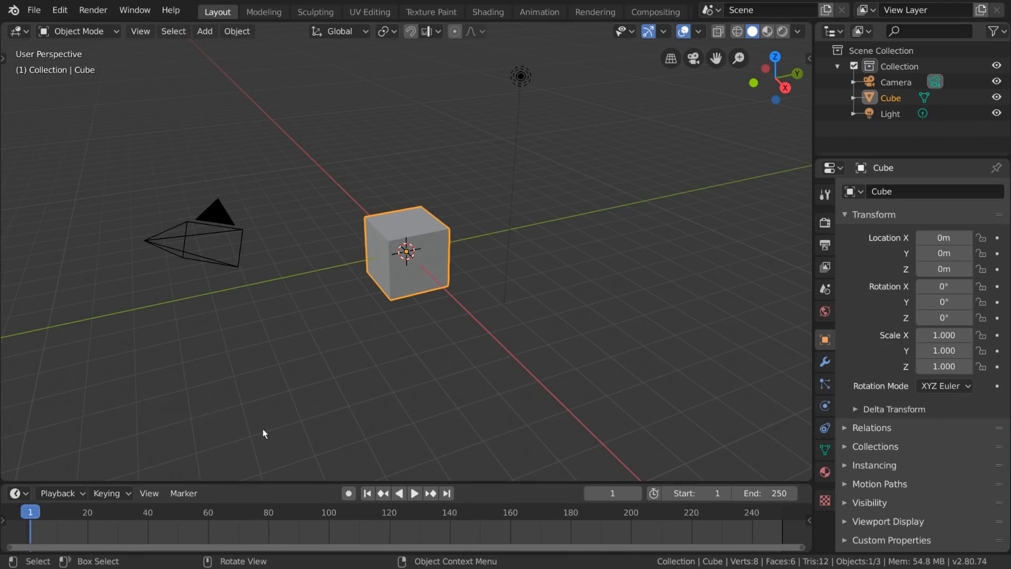
Go through the workspaces one by one from Modeling to Compositing to view their layouts.
left_click(262, 12)
left_click(318, 11)
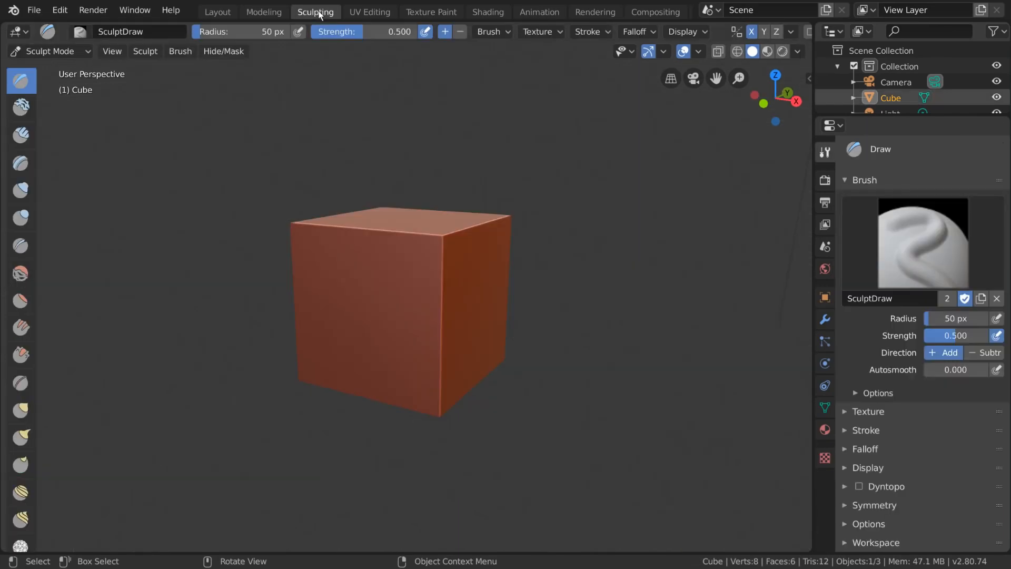
left_click(370, 12)
left_click(431, 12)
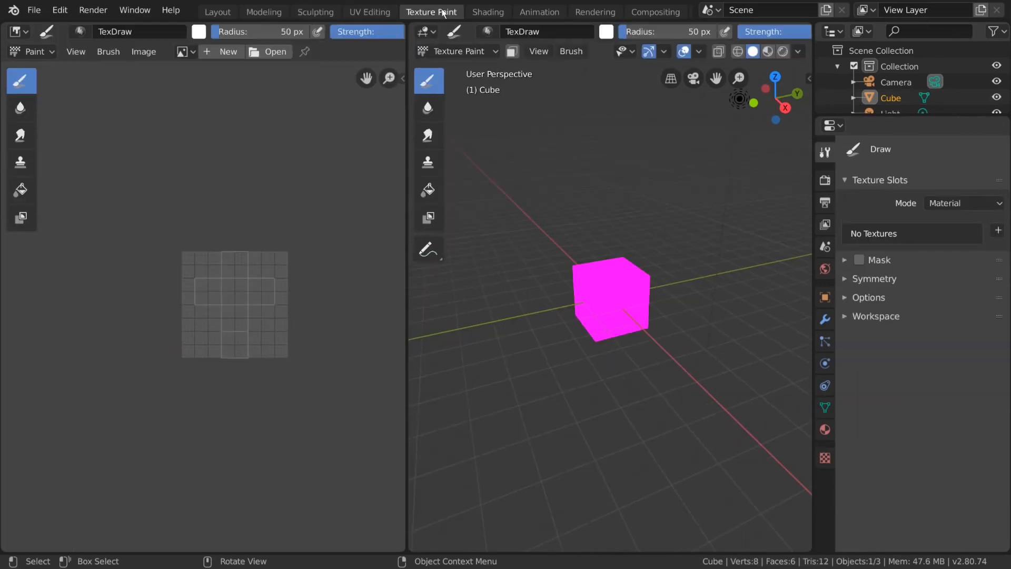
left_click(488, 11)
left_click(541, 11)
left_click(594, 12)
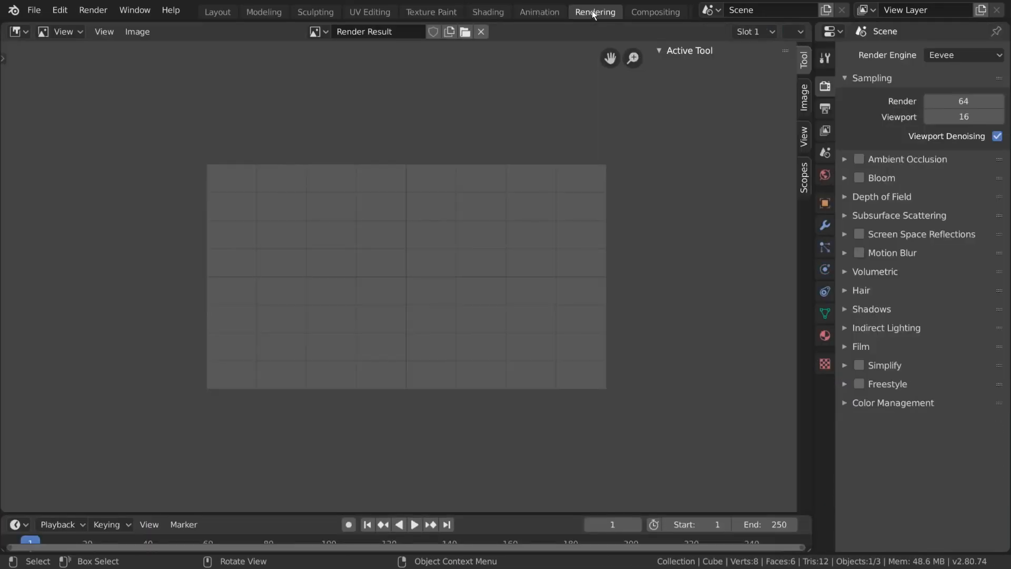
left_click(654, 11)
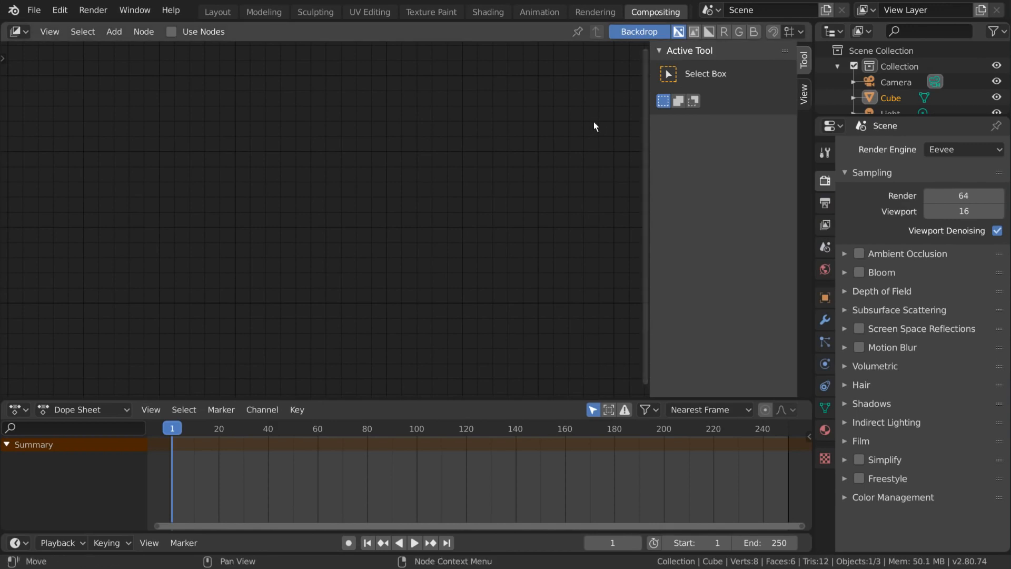
Cycle through the workspaces until the Layout workspace is active again.
key("ctrl+Page_Down")
key("ctrl+Page_Down")
key("ctrl+Page_Down")
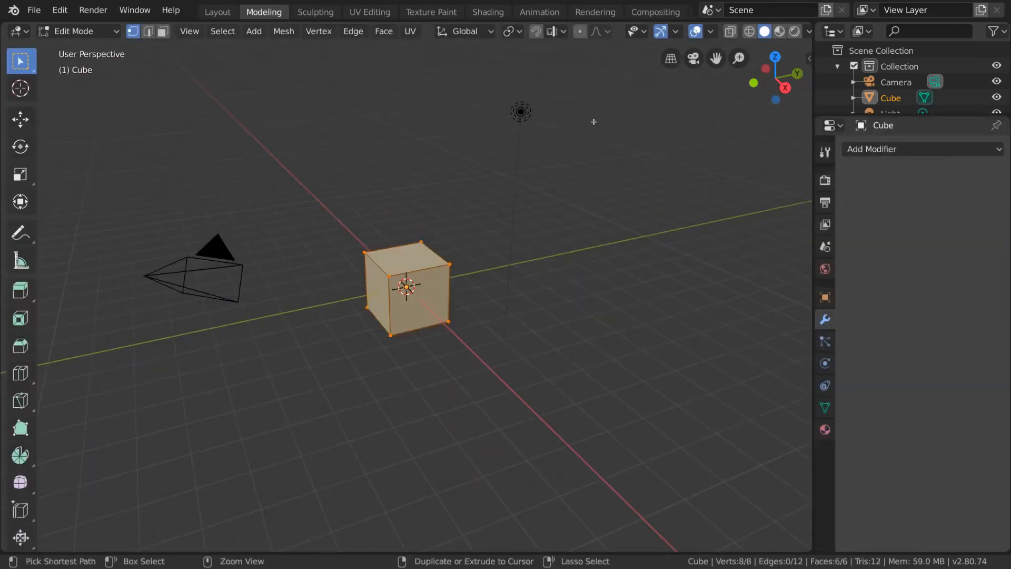
key("ctrl+Page_Up")
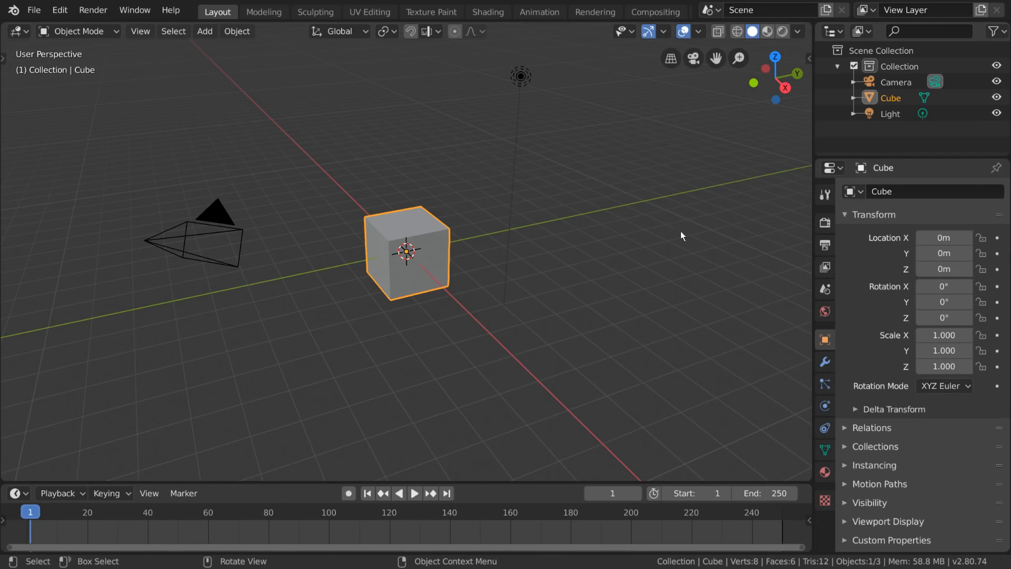
Select the light, the cube and the camera in the 3D viewport, and end with the cube selected.
left_click(520, 174)
left_click(444, 246)
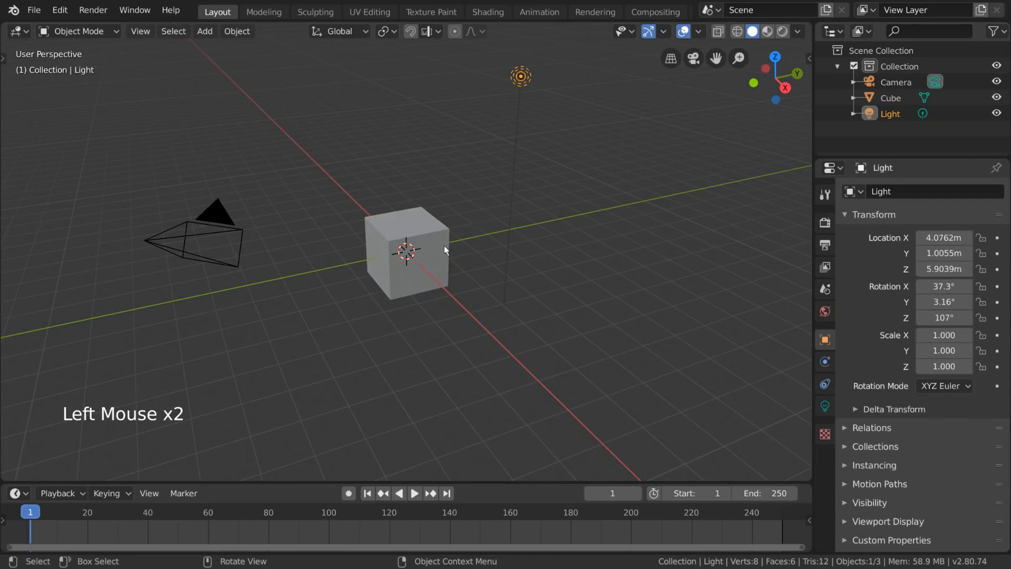
left_click(220, 217)
left_click(388, 230)
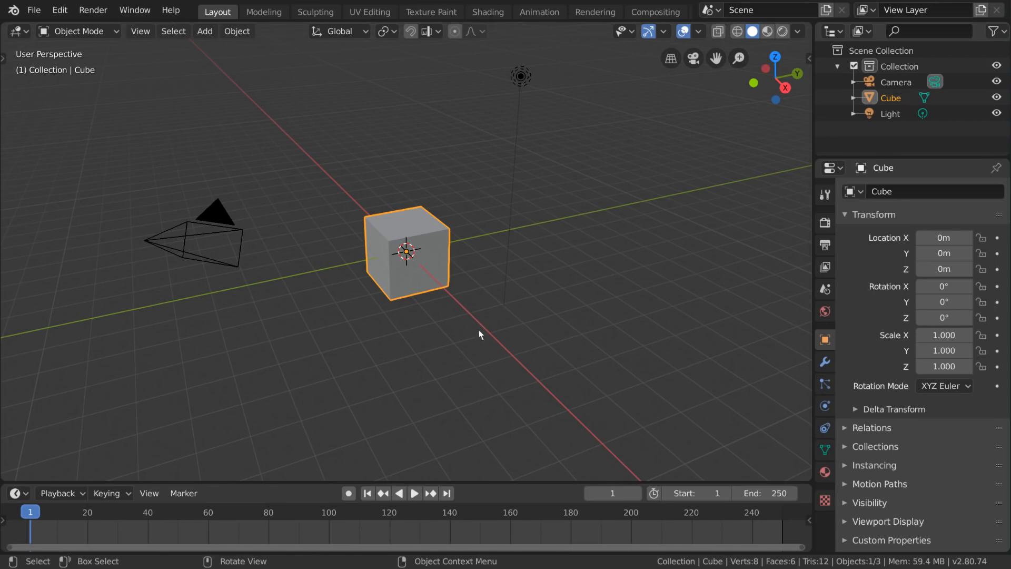
Toggle the 3D viewport's toolbar on and off, and leave it shown.
key("t")
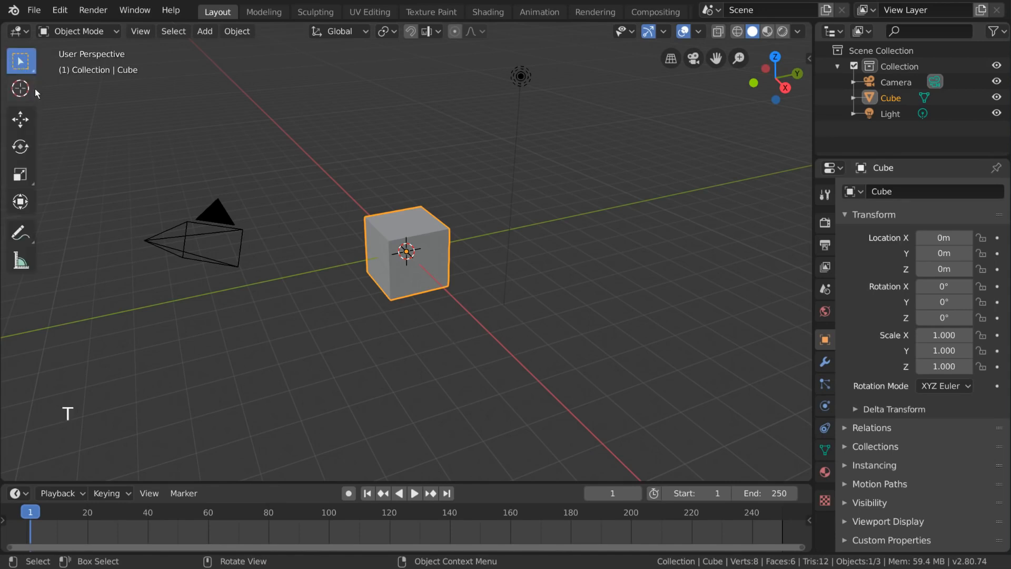
key("t")
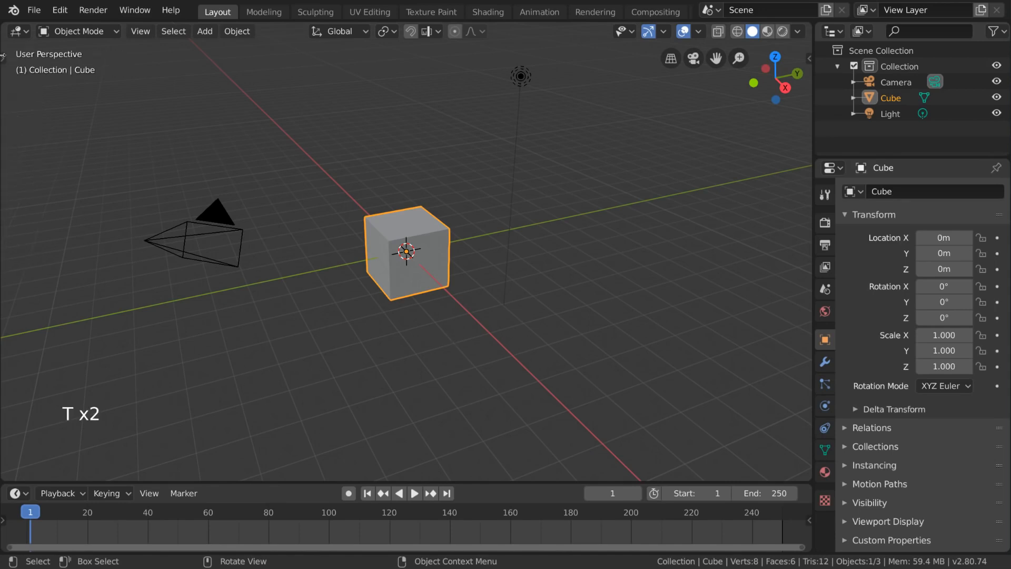
left_click(3, 56)
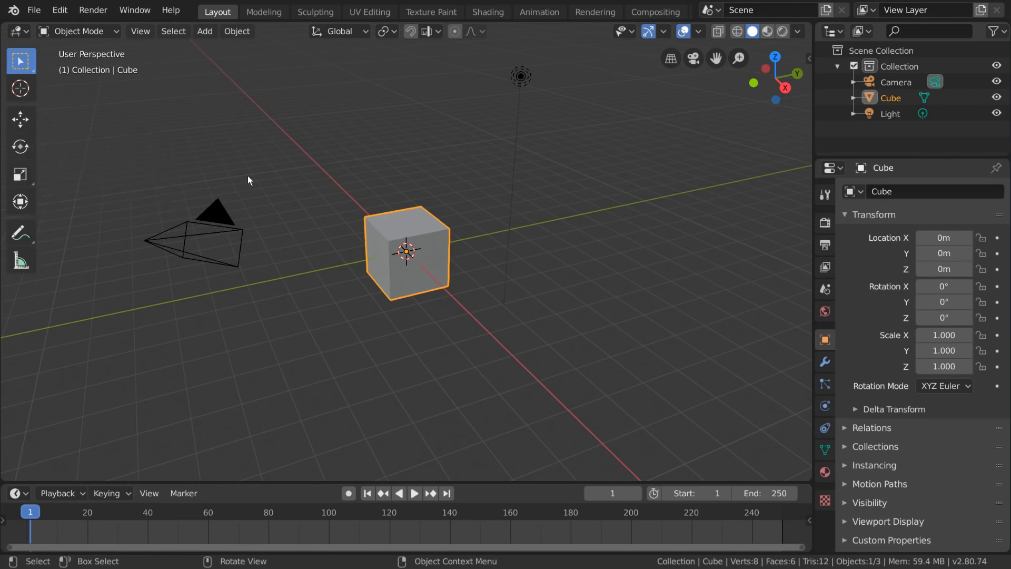
Choose Select Box and the Scale tool using the pop-up tool list over the viewport.
key("shift+space")
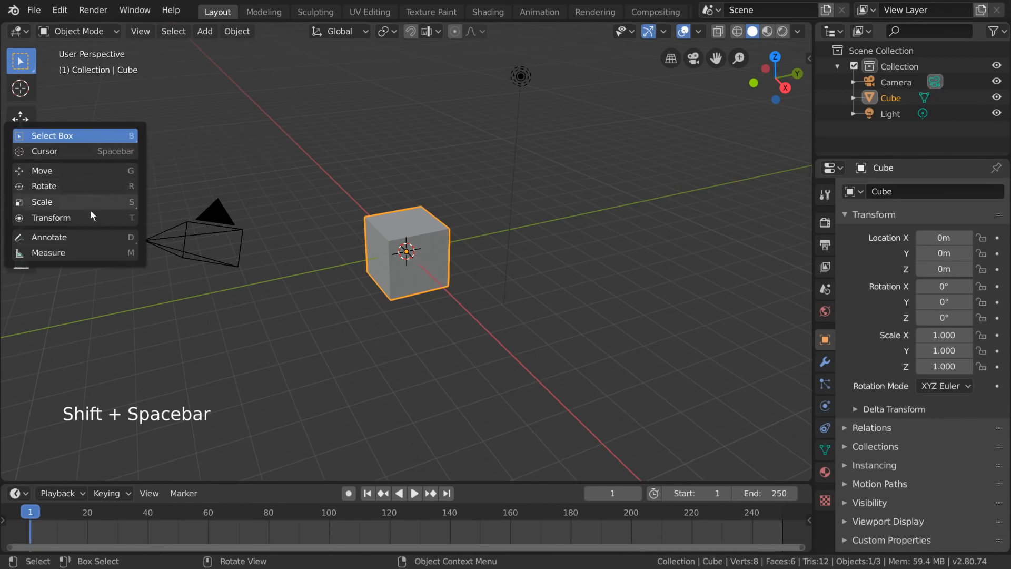
left_click(93, 135)
key("shift+space")
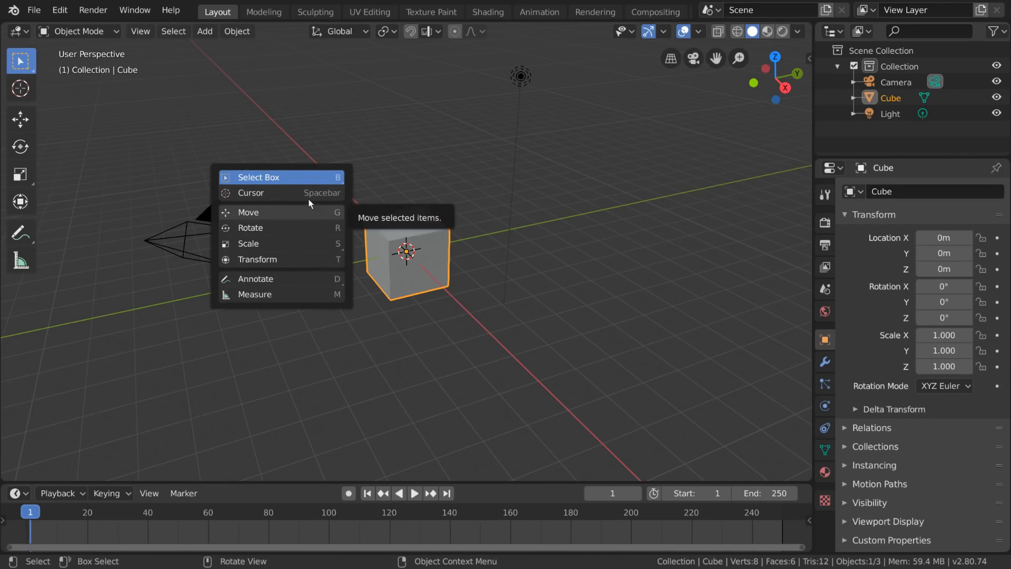
key("shift+space")
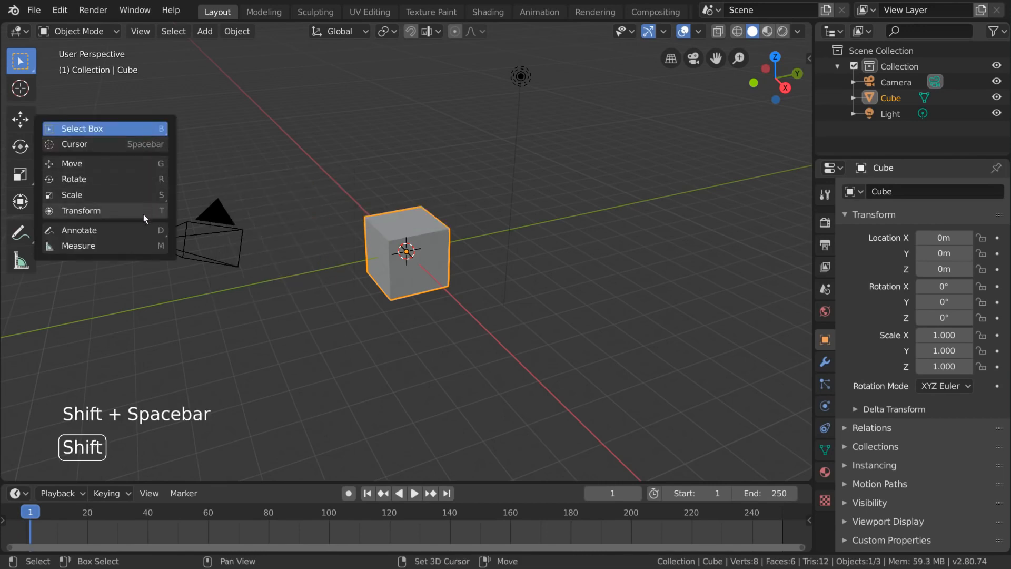
left_click(143, 196)
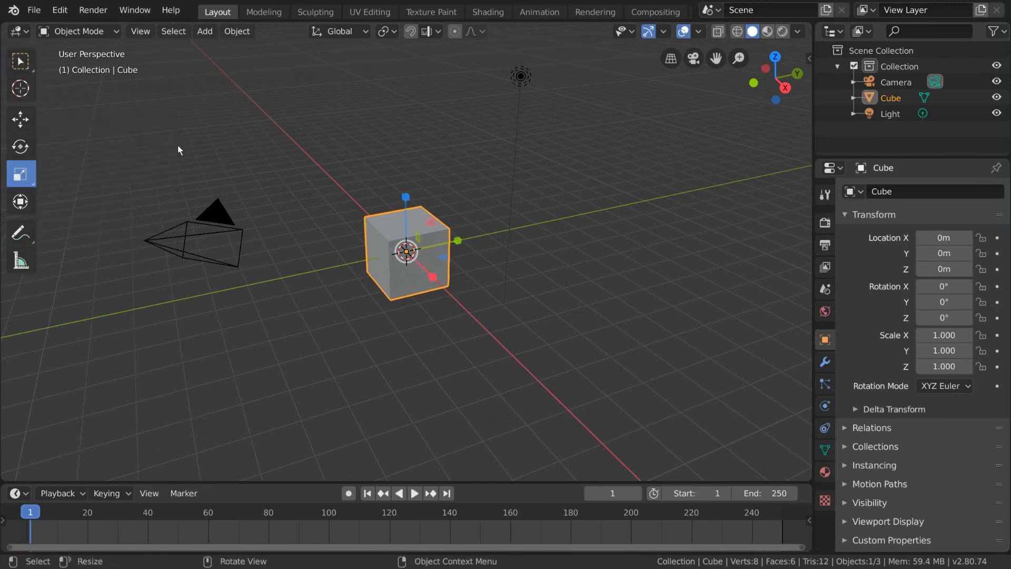
Switch the active tool to Move, to Scale and back to Move through the pop-up tool list.
key("shift+space")
left_click(178, 112)
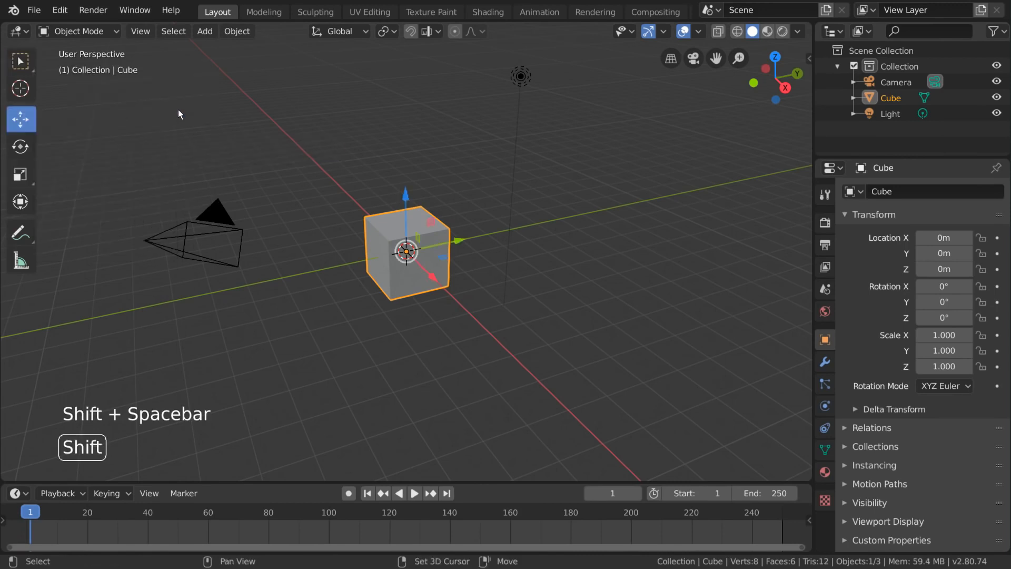
key("shift+space")
left_click(169, 140)
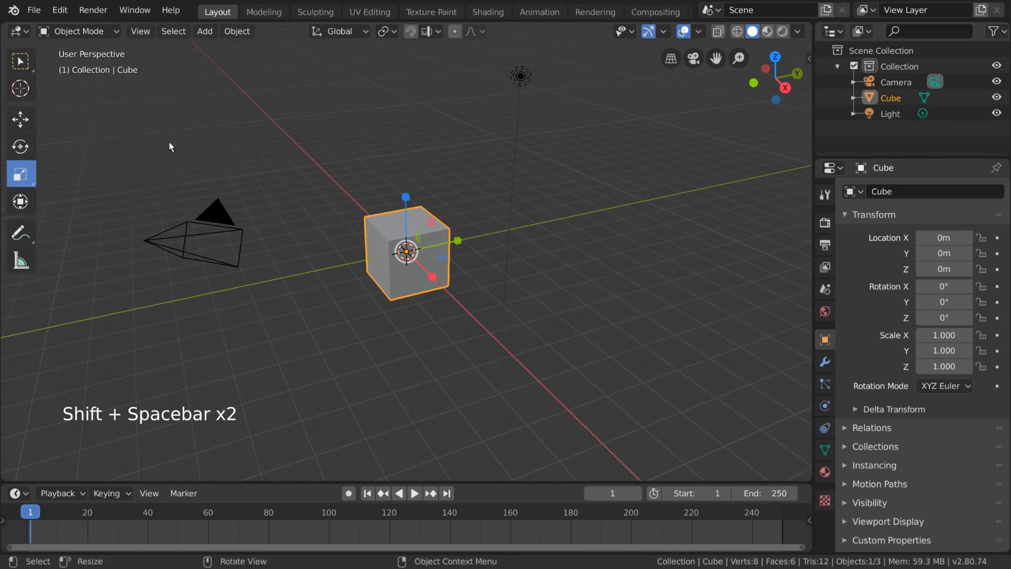
key("shift+space")
left_click(187, 126)
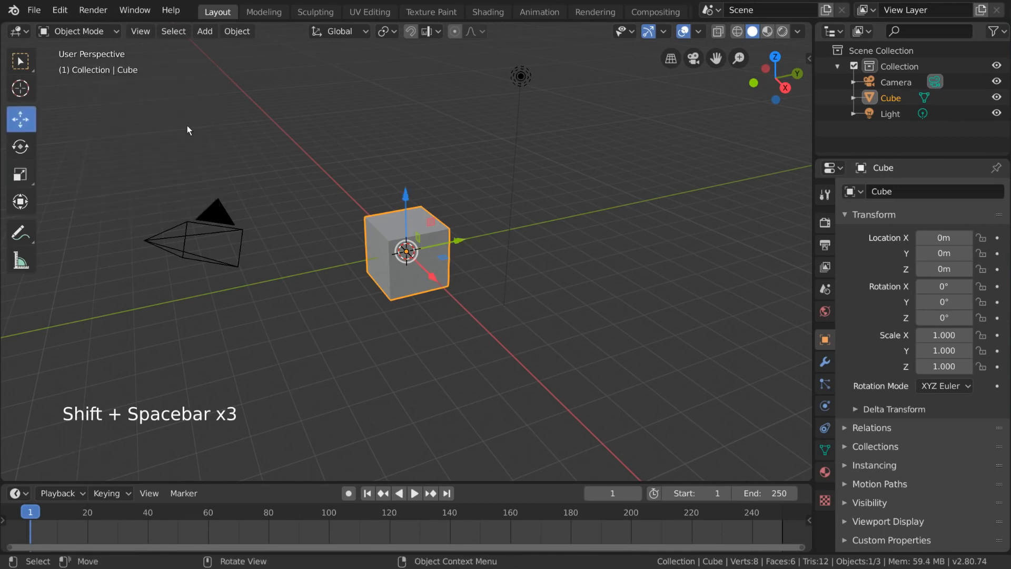
Show the 3D viewport's sidebar with the cube's transform properties.
key("n")
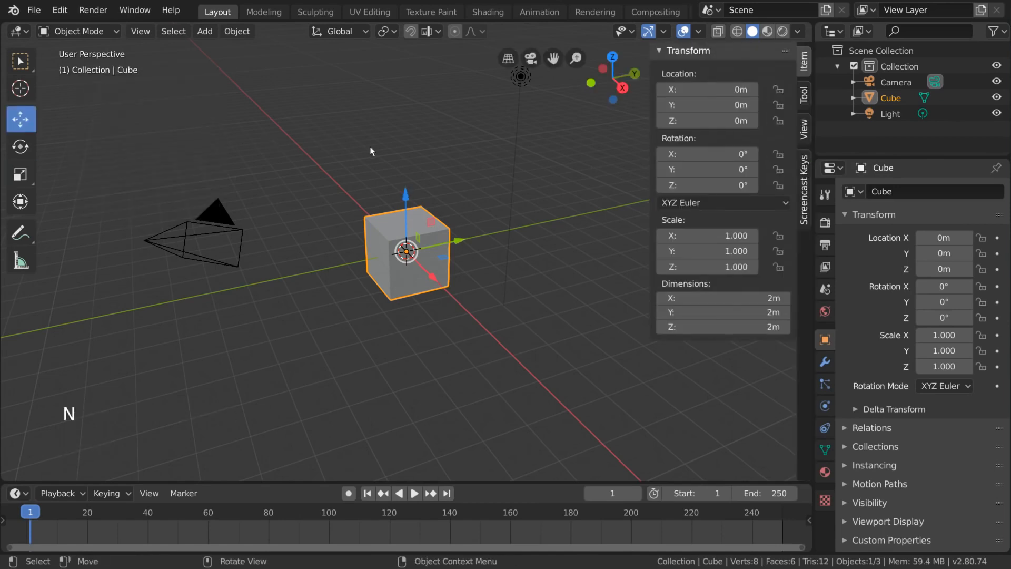
Hide and reshow the 3D viewport's sidebar, then browse its tool settings and view settings, leaving the view settings shown.
key("n")
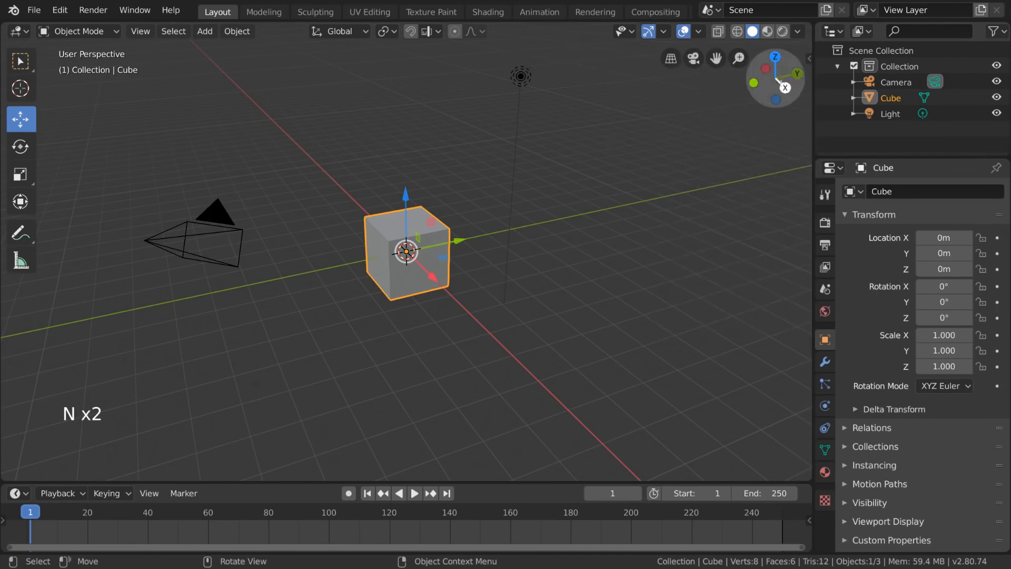
left_click(812, 57)
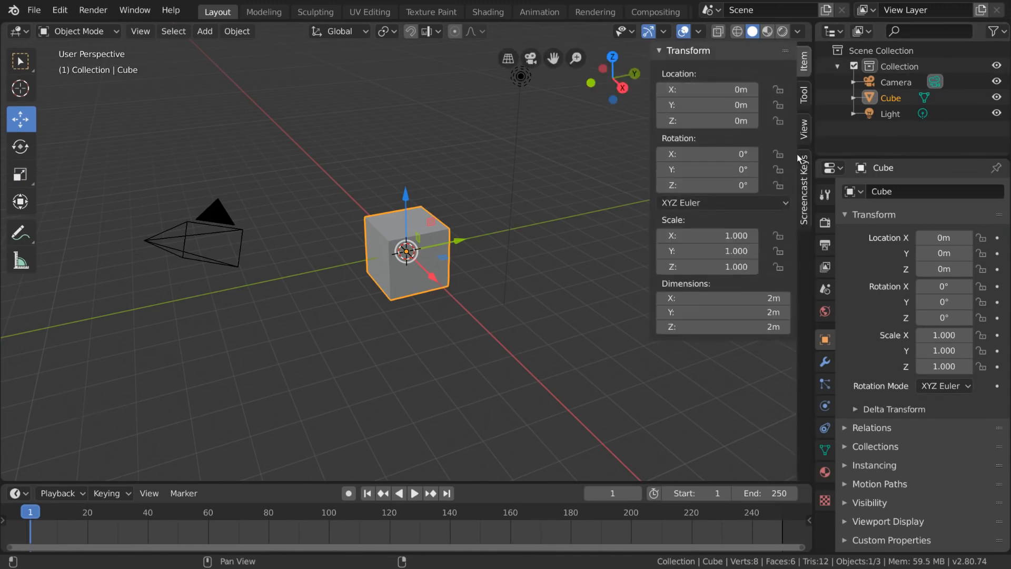
left_click(795, 95)
left_click(804, 128)
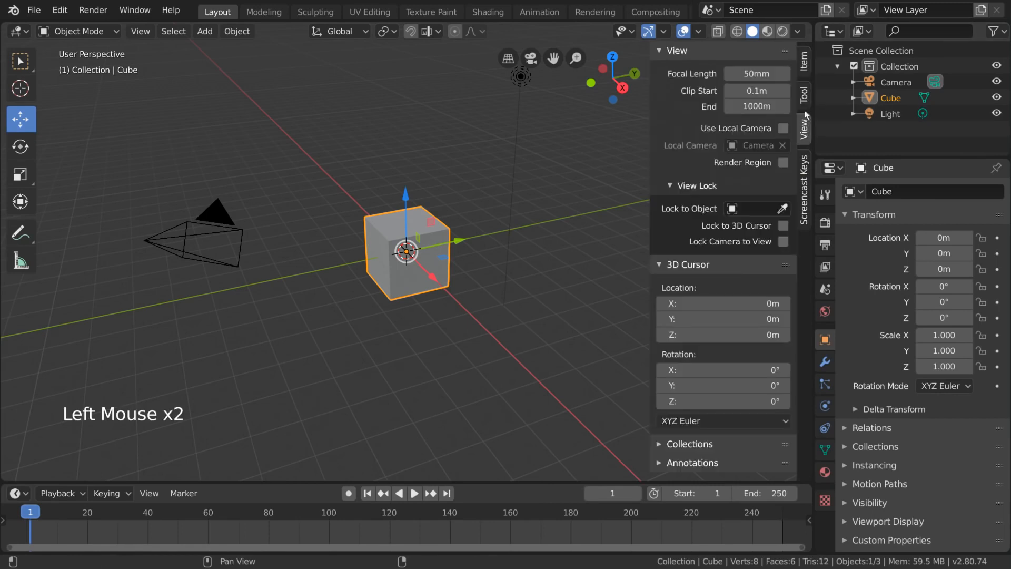
scroll(720, 134, "down", 3)
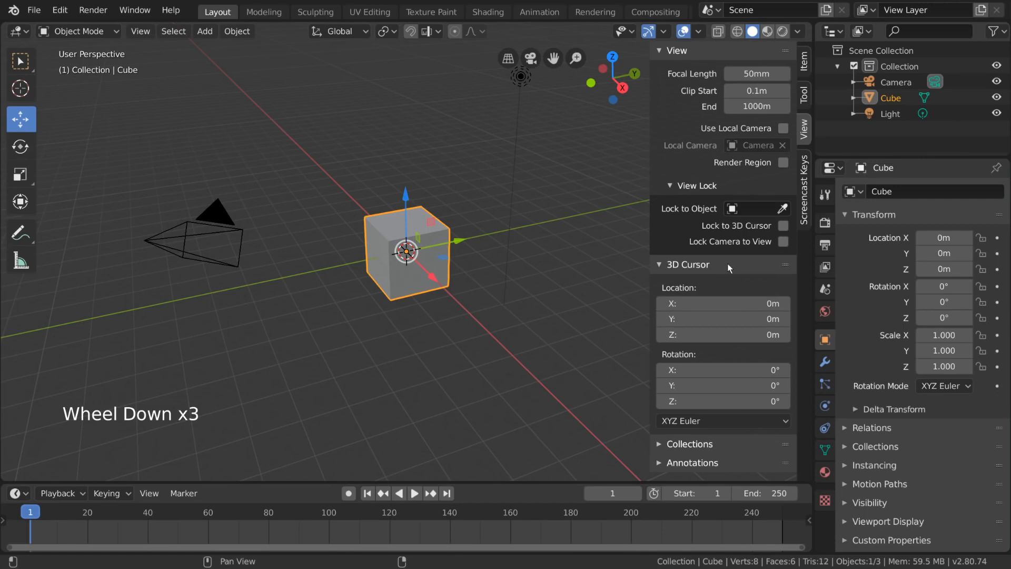
Move the 3D cursor to about X 5.8 m and Y -3.9 m through its location values.
left_click_drag(735, 303, 780, 303)
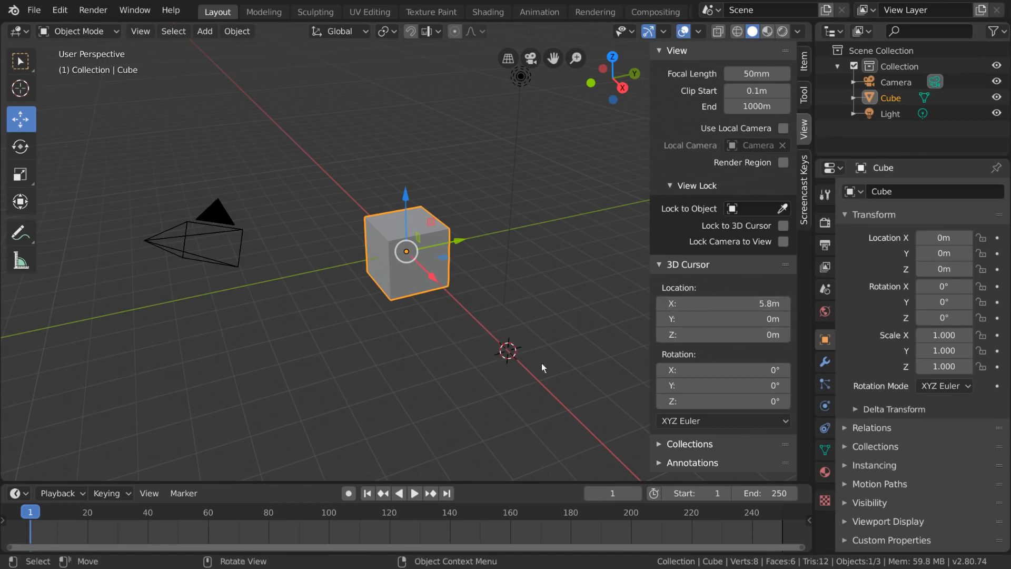
left_click_drag(708, 319, 709, 319)
left_click_drag(723, 319, 674, 318)
Add a mesh cube at the 3D cursor's position and delete it.
key("shift+a")
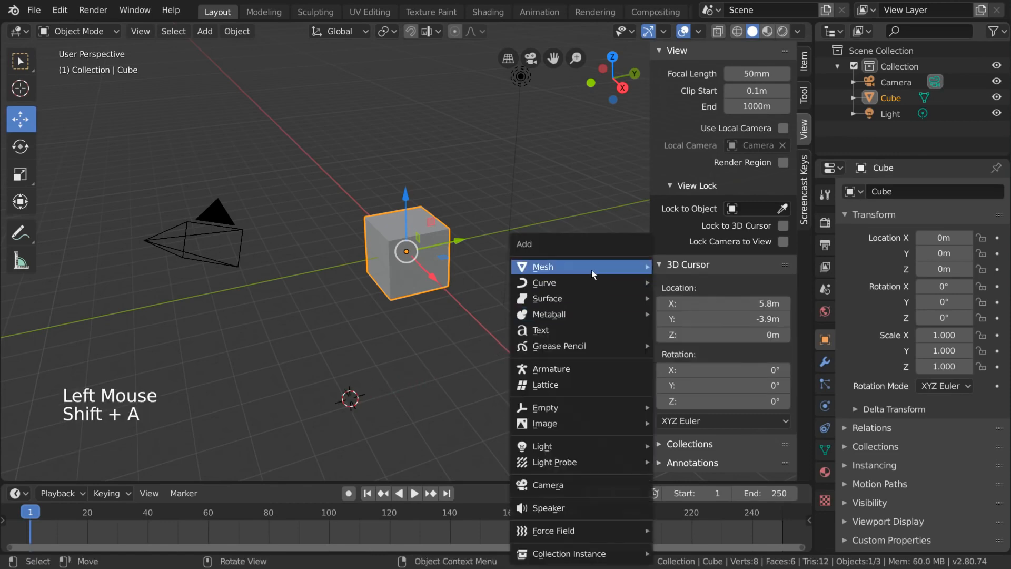
mouse_move(591, 268)
left_click(671, 281)
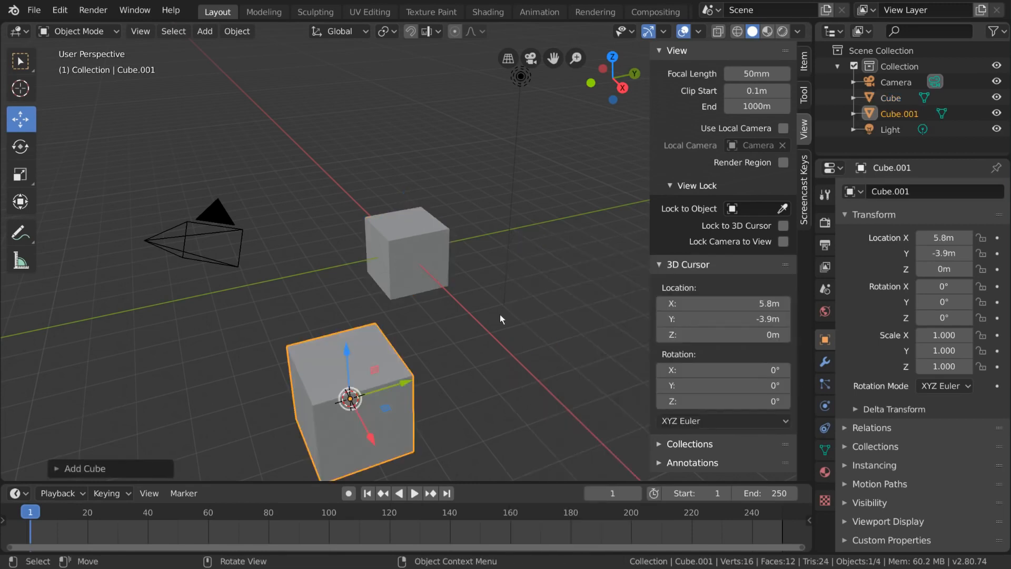
key("x")
left_click(515, 286)
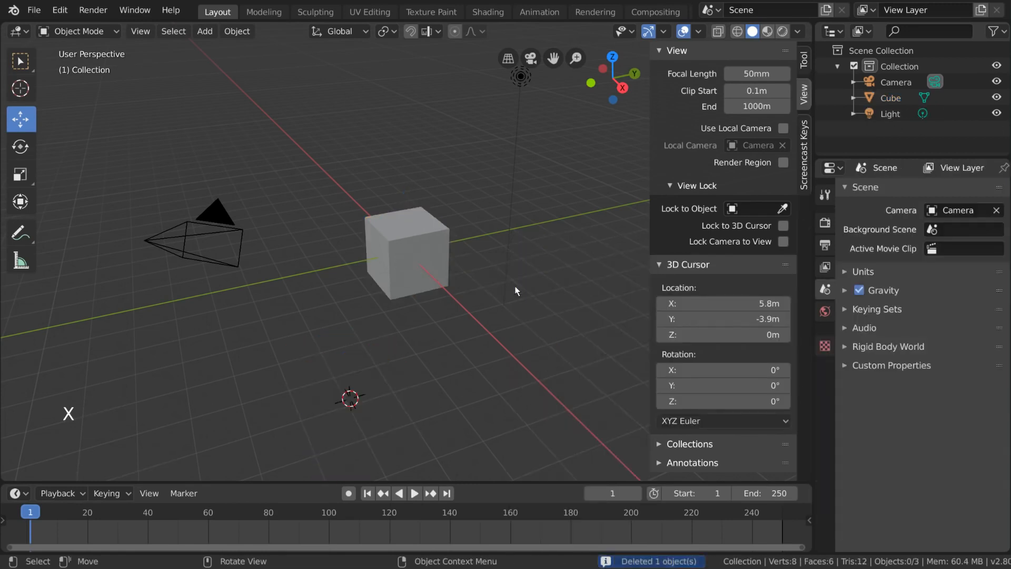
Place the 3D cursor freely at two spots beside the cube, and snap it to the world origin.
right_click(293, 320, "shift")
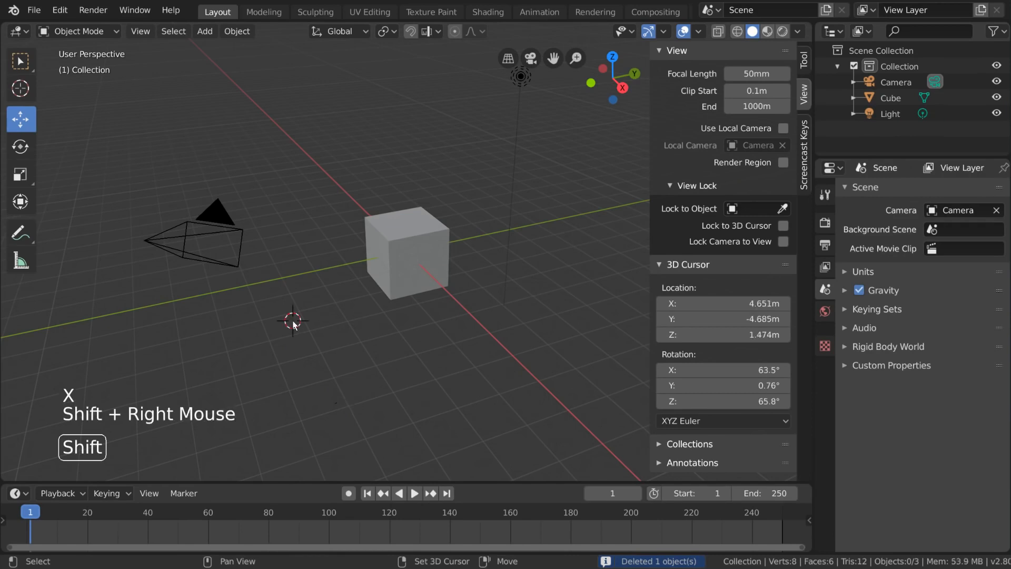
right_click(531, 288, "shift")
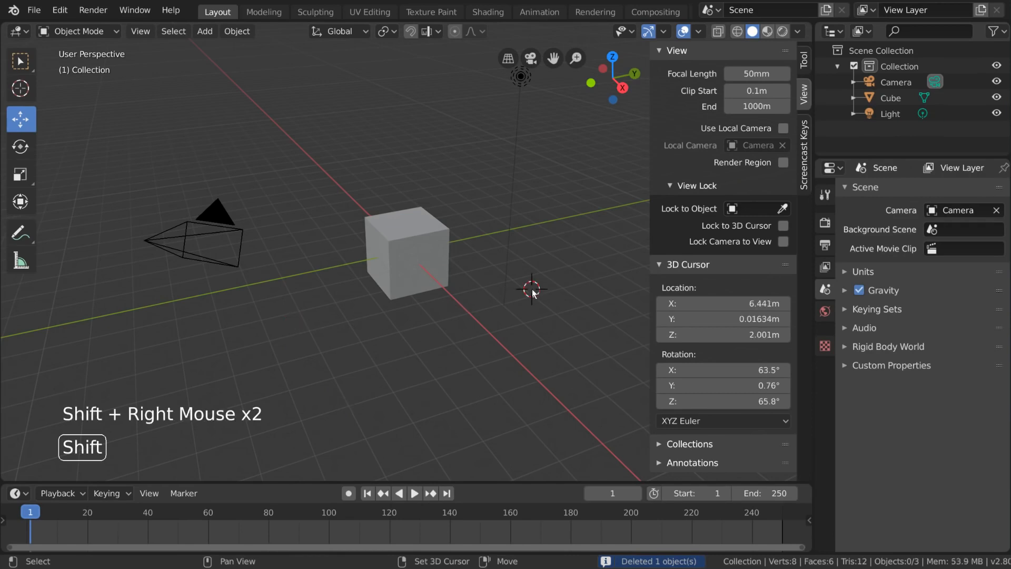
key("shift+s")
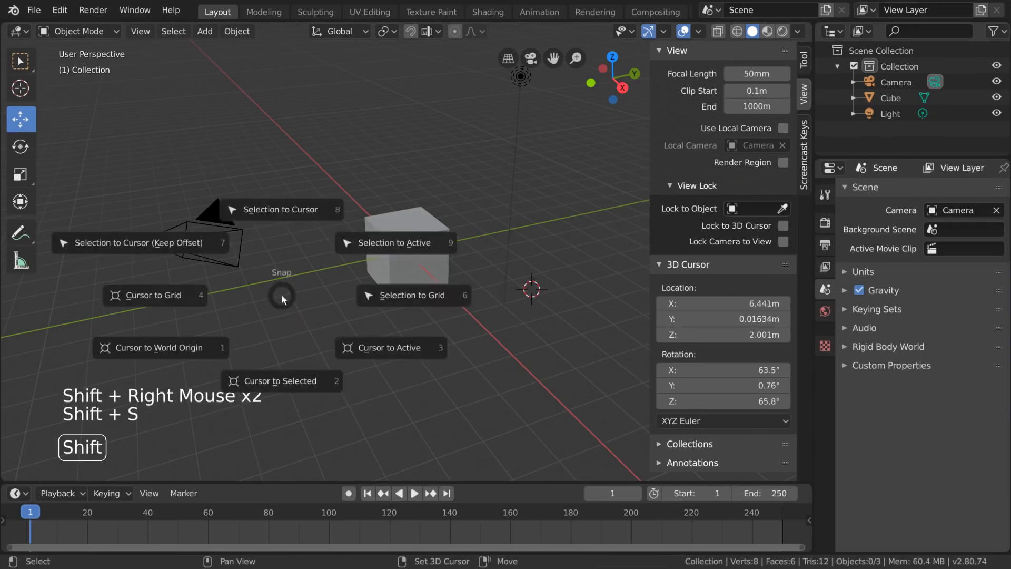
key("shift+s")
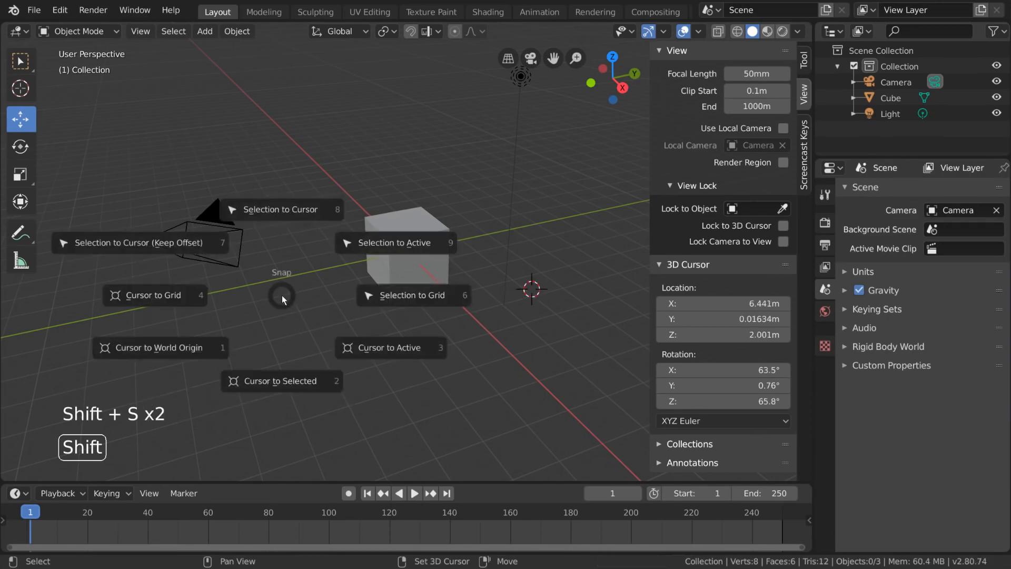
left_click(197, 348)
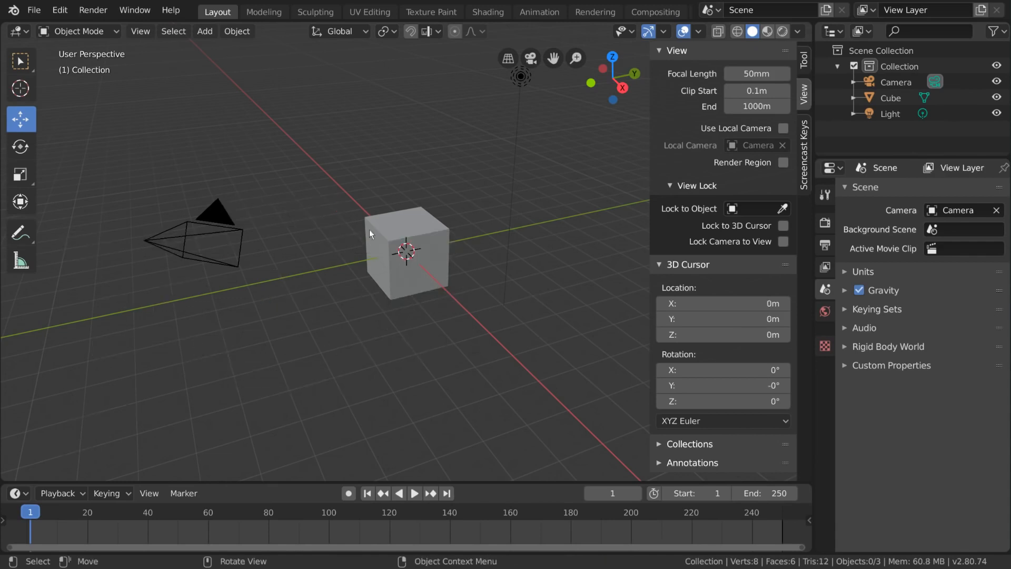
Shift the 3D cursor along Y and reset its Y location to 0.
left_click_drag(724, 319, 763, 319)
left_click(728, 319)
type("0")
key("Return")
Hide both the sidebar and the toolbar of the 3D viewport.
key("n")
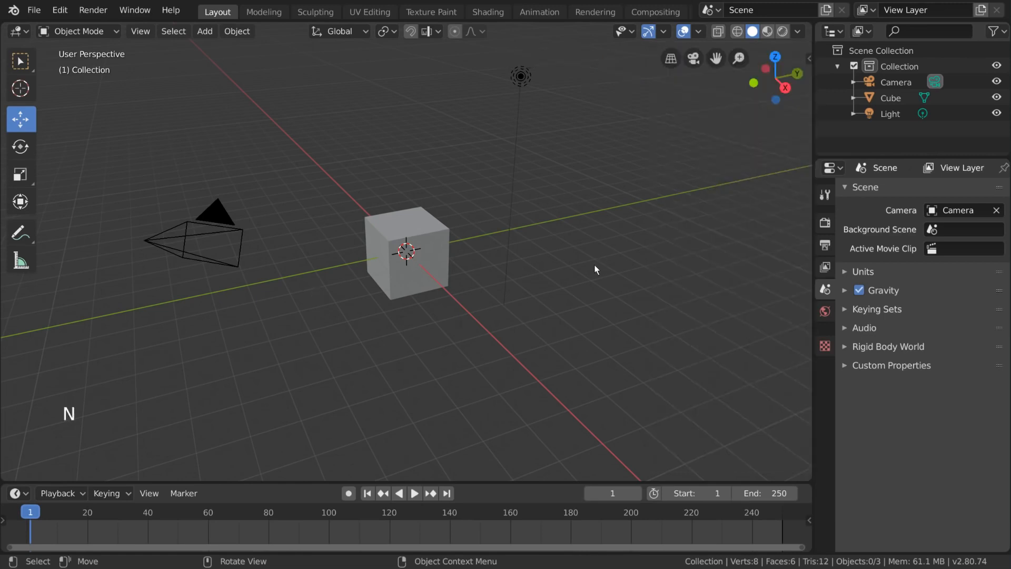
key("t")
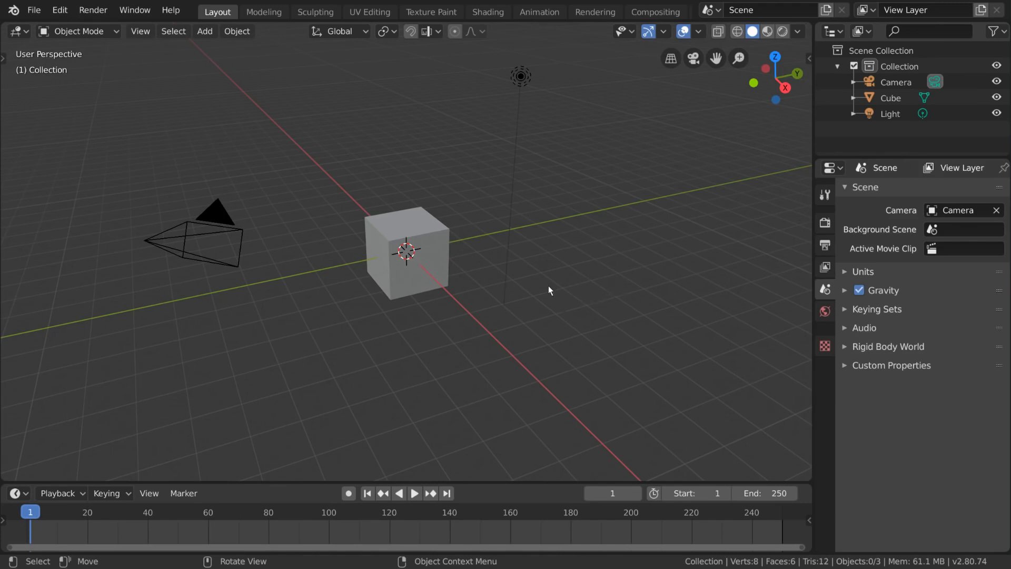
Switch the viewport shading to Wireframe and back to Solid through the shading pie menu.
key("z")
key("Escape")
key("z")
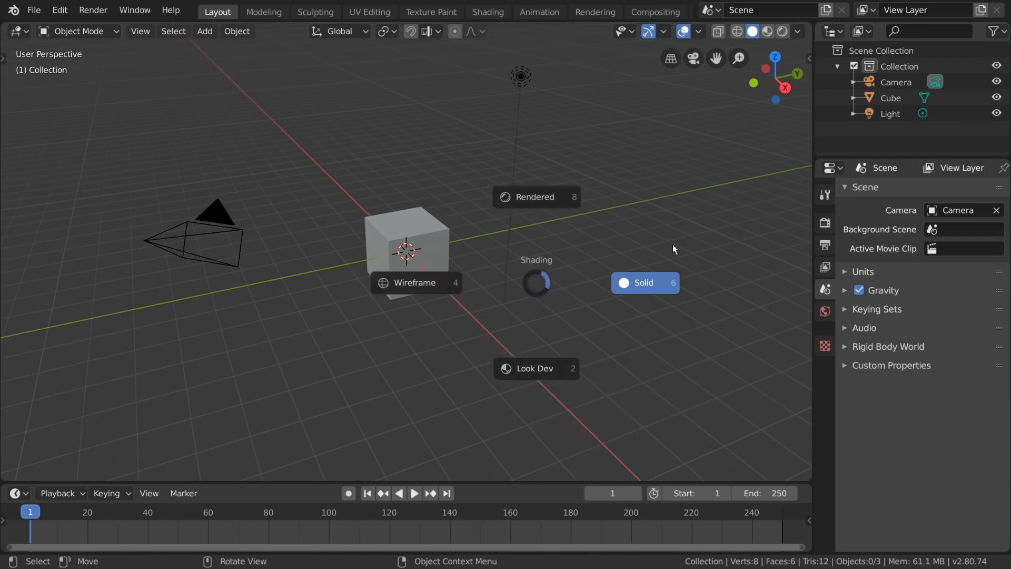
left_click(420, 289)
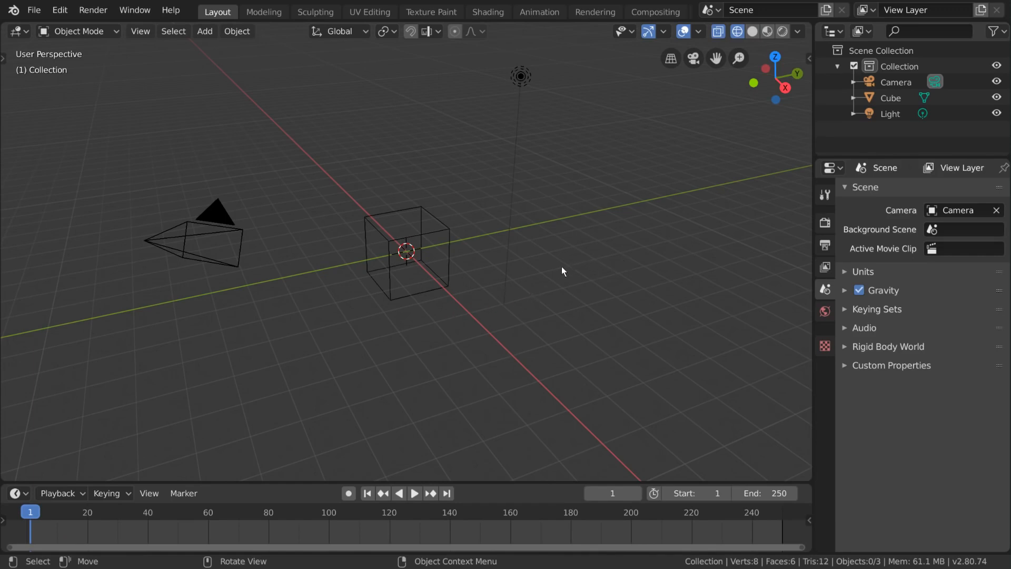
key("z")
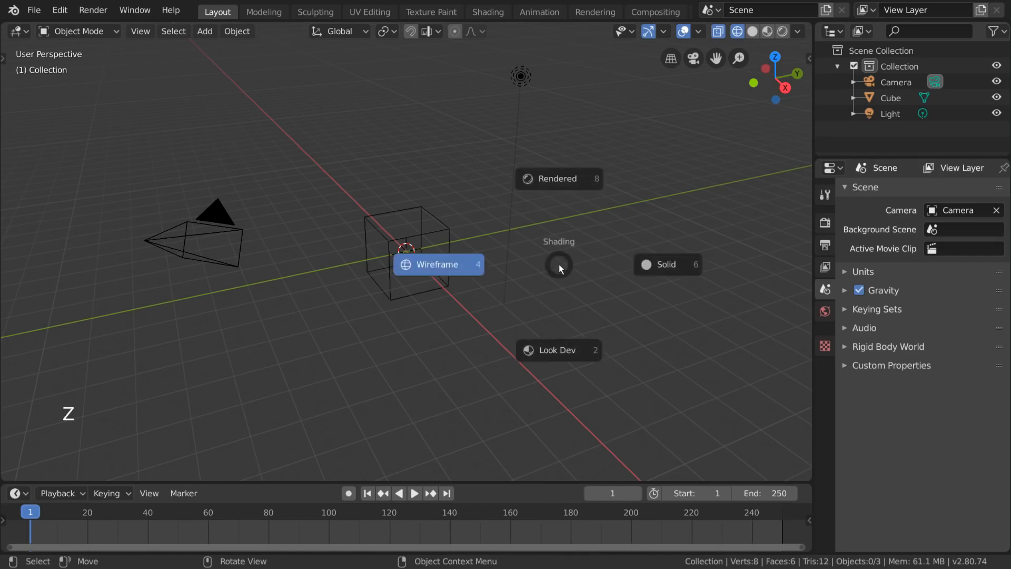
key("z")
left_click(674, 264)
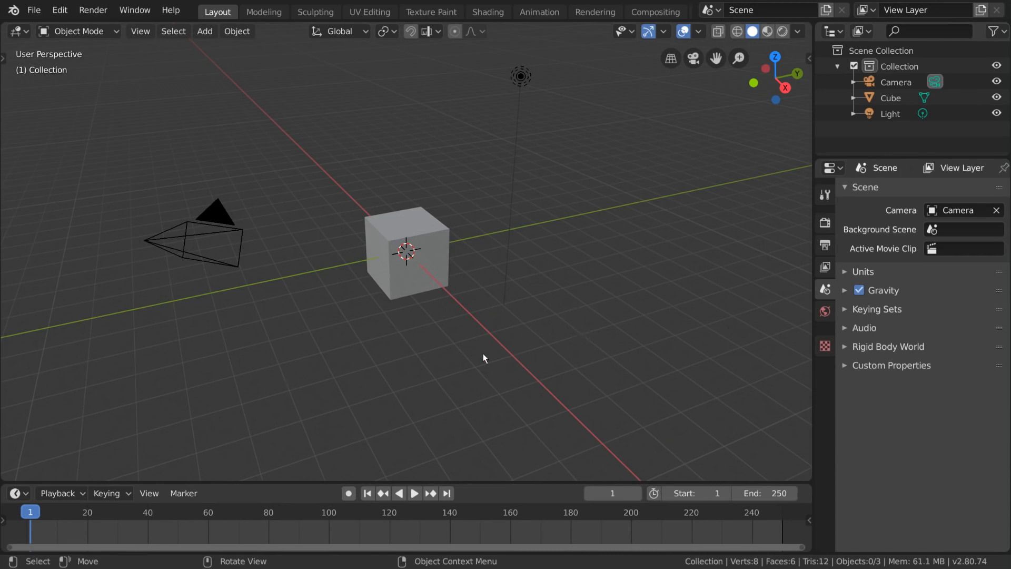
key("z")
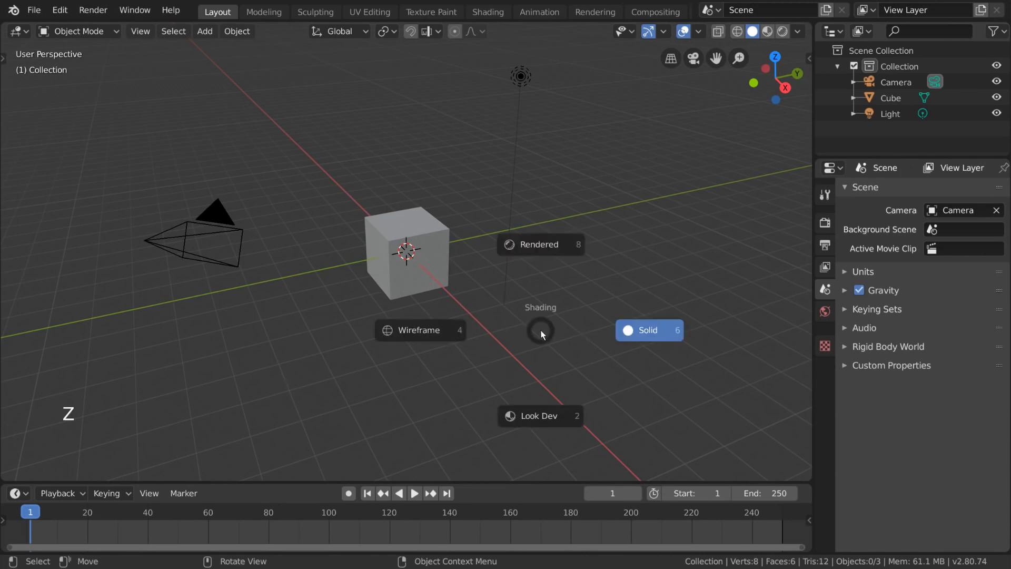
key("shift+s")
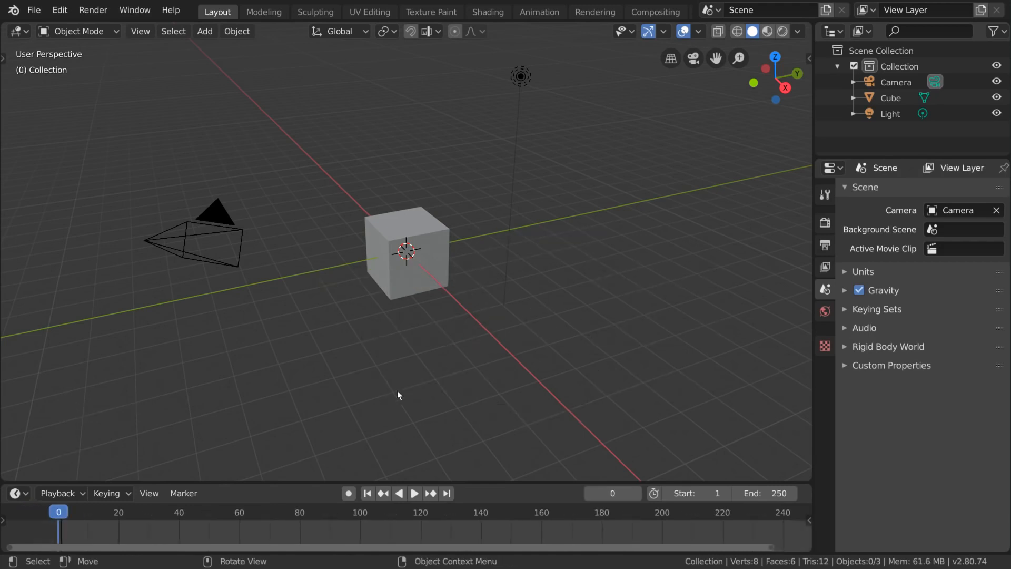
Play the timeline, stop playback, and scrub the playhead to frame 0.
left_click(416, 496)
left_click(400, 498)
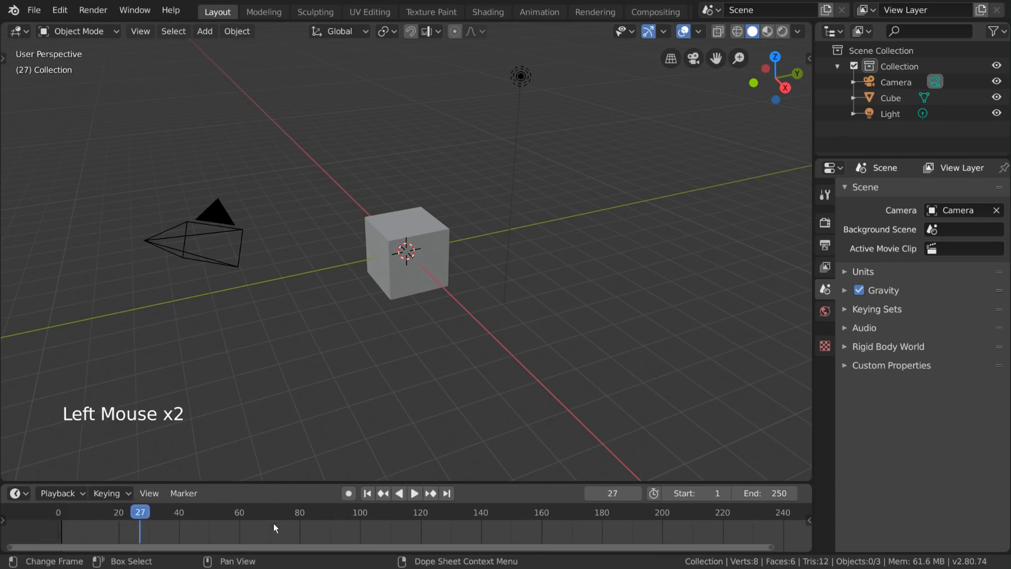
left_click_drag(125, 514, 49, 512)
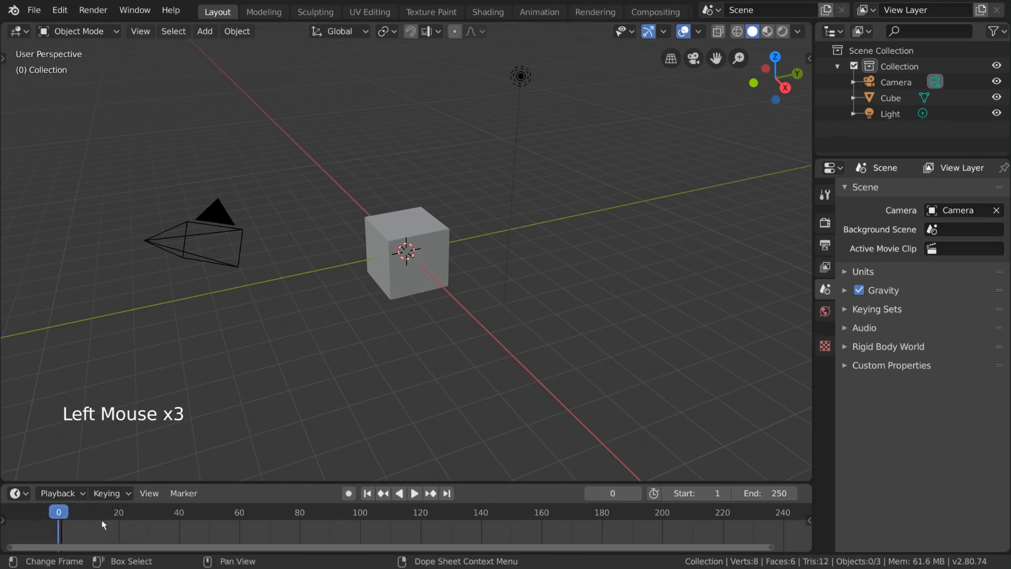
Zoom the timeline out and in and pan it until the whole frame range 0 to 250 fits.
scroll(177, 527, "down", 6)
scroll(235, 521, "up", 2)
scroll(235, 521, "up", 3)
scroll(235, 521, "down", 1)
scroll(235, 521, "down", 3)
scroll(235, 522, "up", 2)
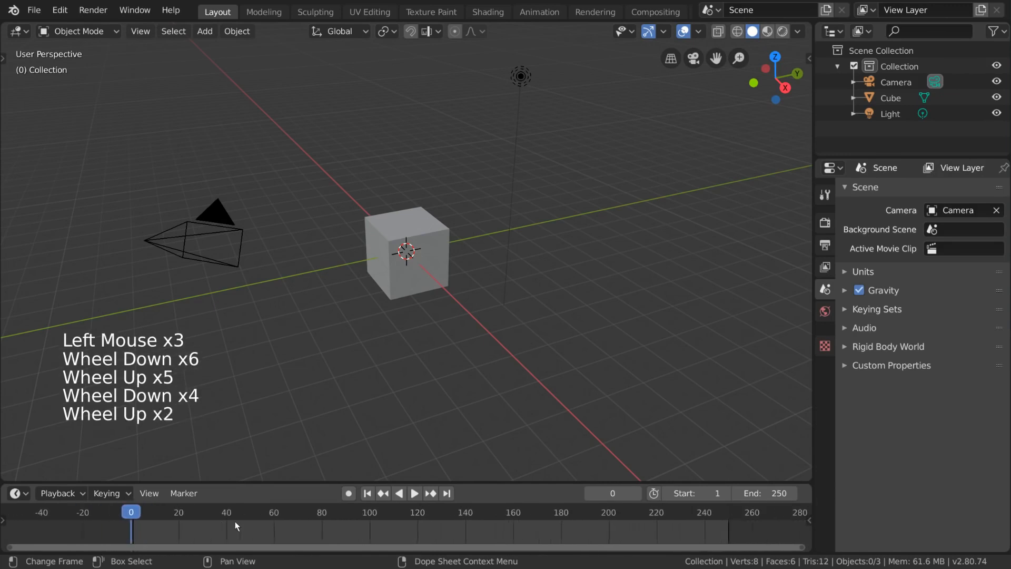
scroll(235, 521, "up", 3)
middle_click(411, 526)
middle_click_drag(411, 526, 393, 523)
mouse_move(690, 487)
left_mouse_down()
mouse_move(781, 488)
mouse_move(688, 487)
left_mouse_up()
mouse_move(762, 490)
left_mouse_down()
mouse_move(729, 490)
mouse_move(744, 490)
left_mouse_up()
key("i")
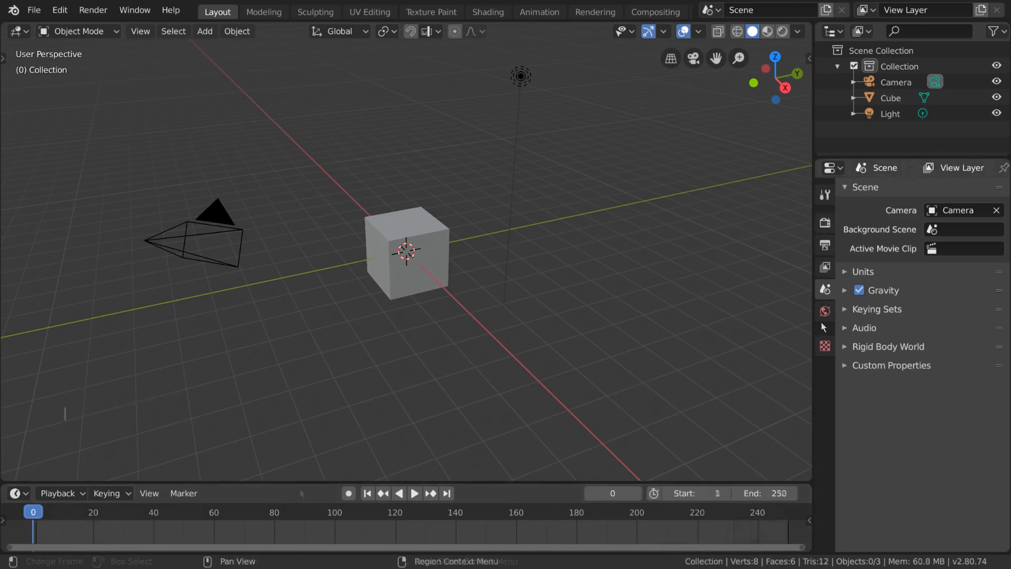
Show the scene properties, select the cube, and display the active tool's settings in the Properties editor.
left_click(825, 291)
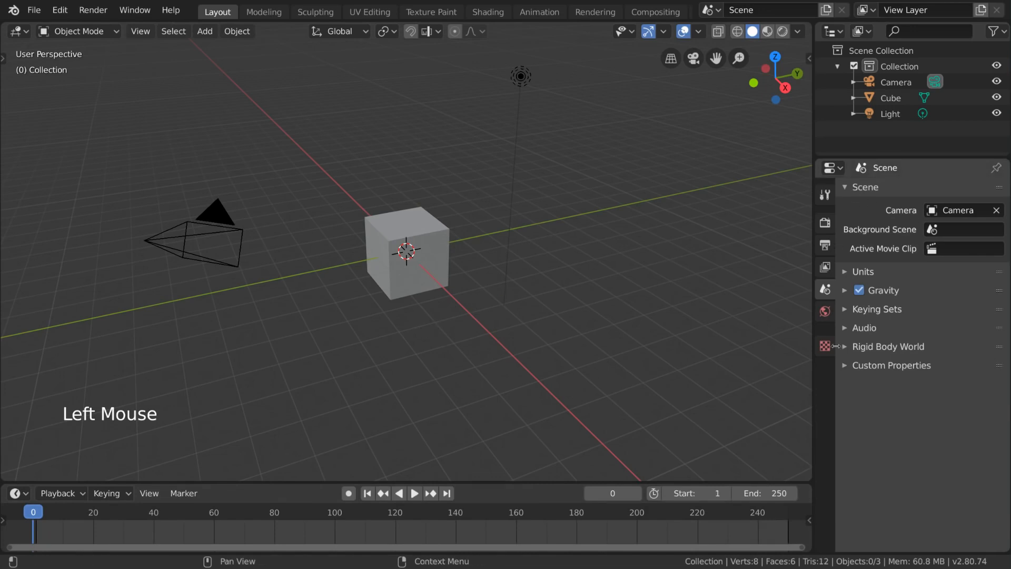
left_click(440, 235)
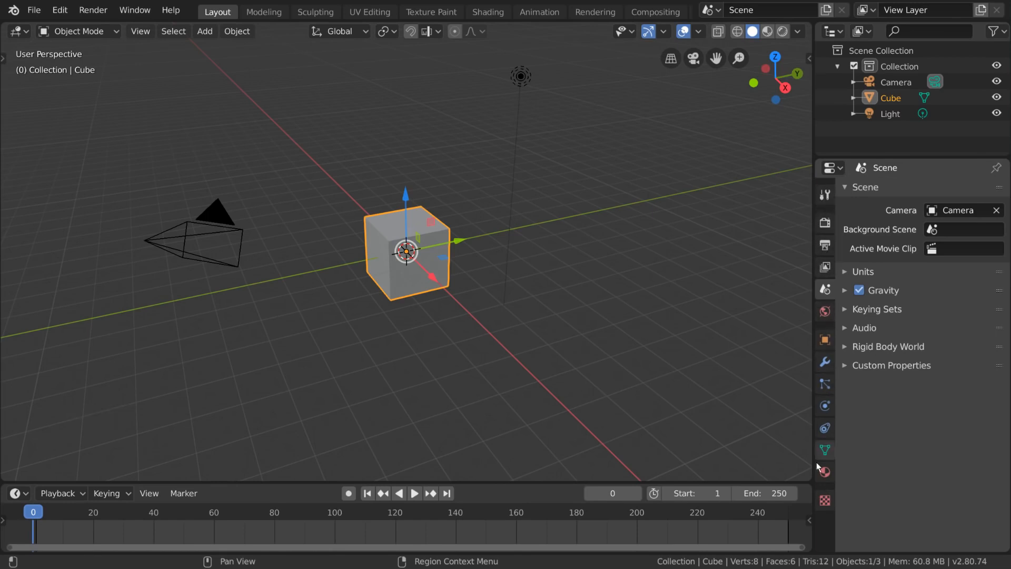
left_click(820, 192)
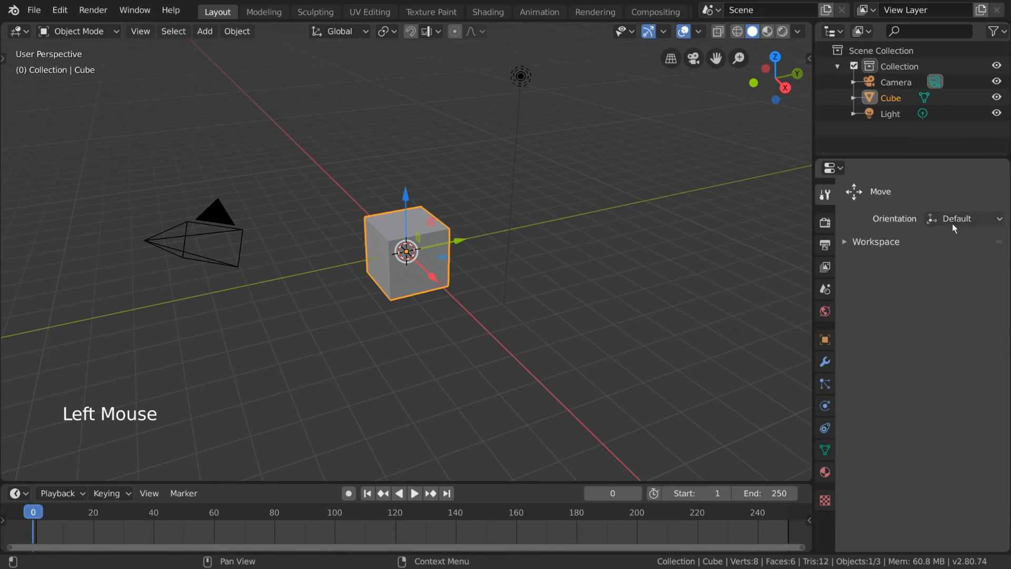
Show the viewport's toolbar to make Select Box the active tool, and hide the toolbar again.
key("t")
left_click(21, 62)
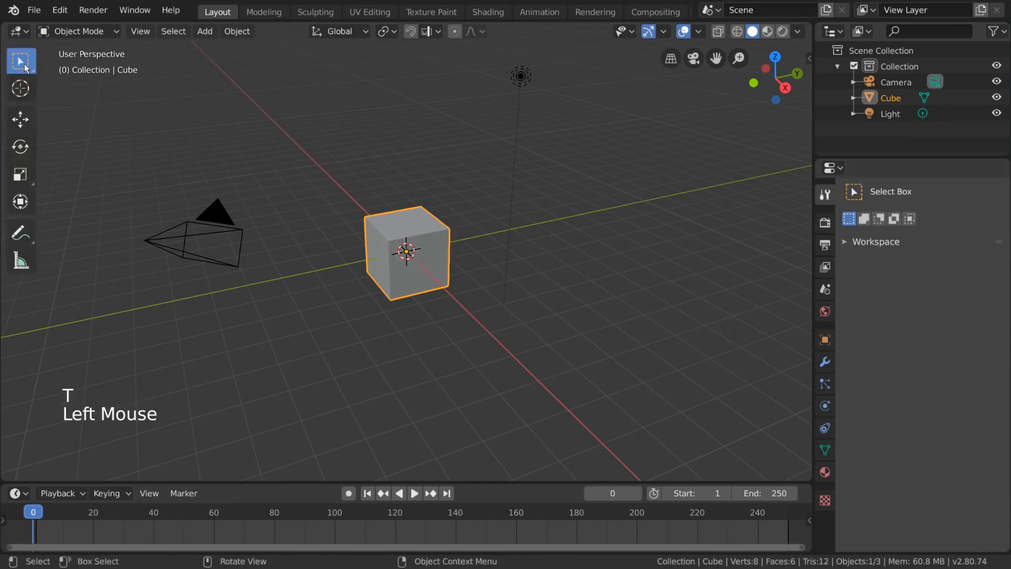
key("t")
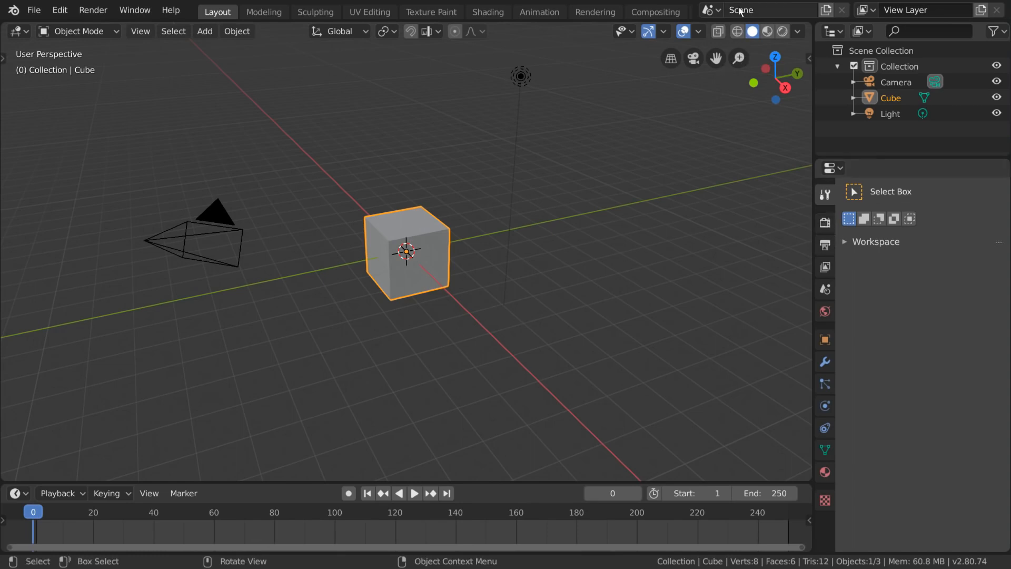
Create a new empty scene and switch back to the original scene.
left_click(825, 10)
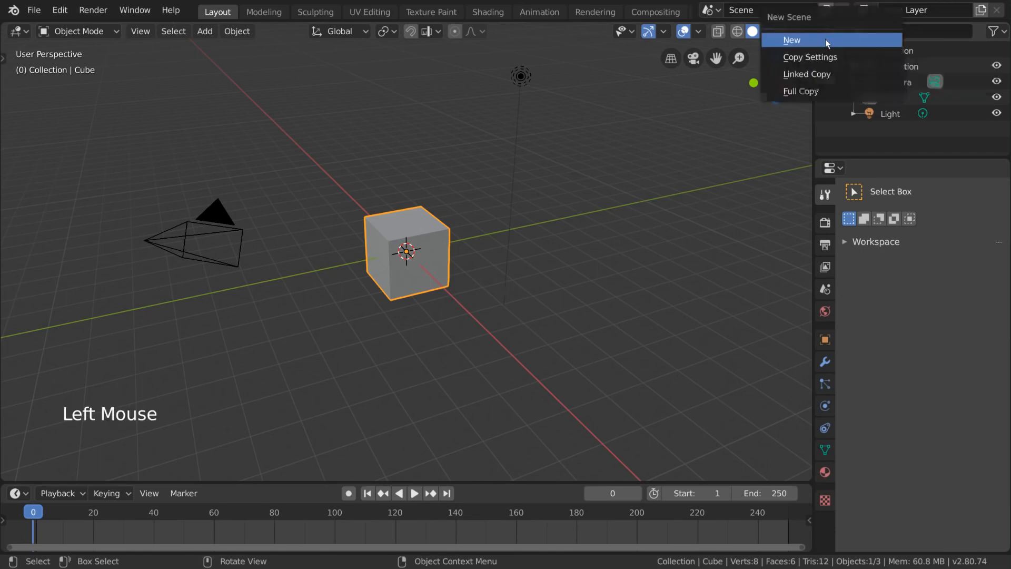
left_click(826, 39)
left_click(708, 10)
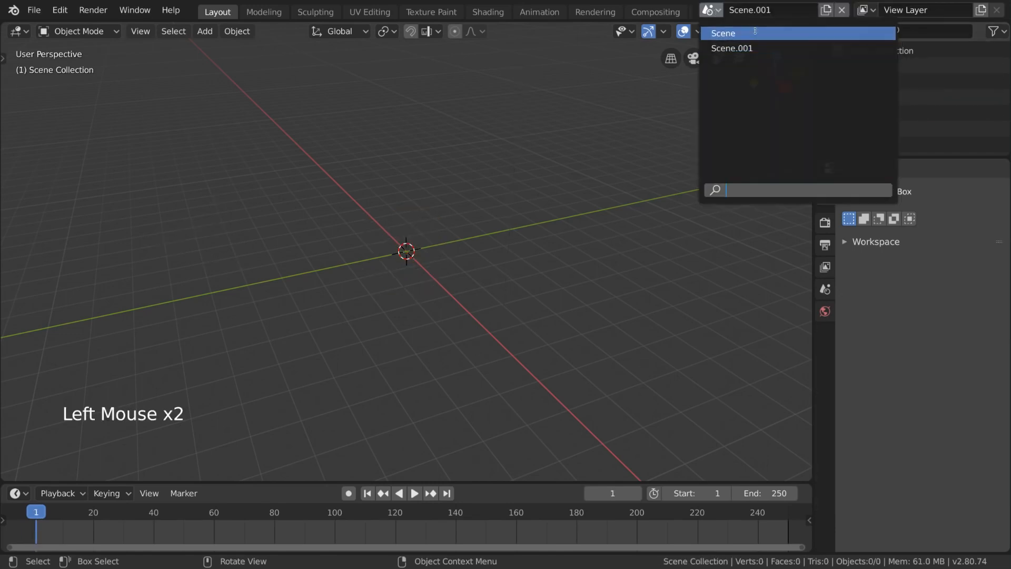
left_click(755, 33)
Switch to the scene Scene.001 and delete it.
left_click(709, 10)
left_click(732, 48)
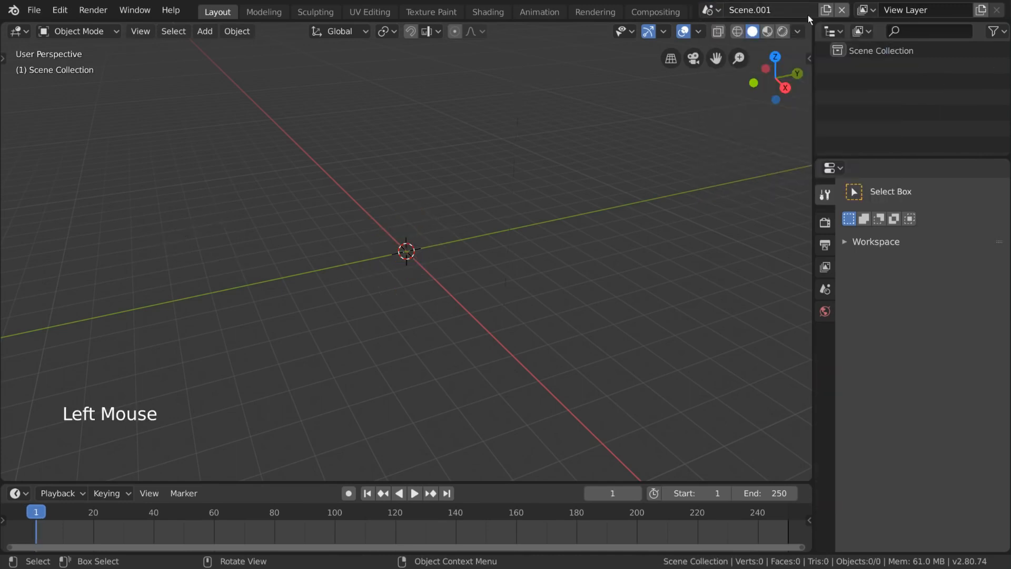
left_click(842, 10)
Show the render properties and the output properties in the Properties editor.
left_click(825, 223)
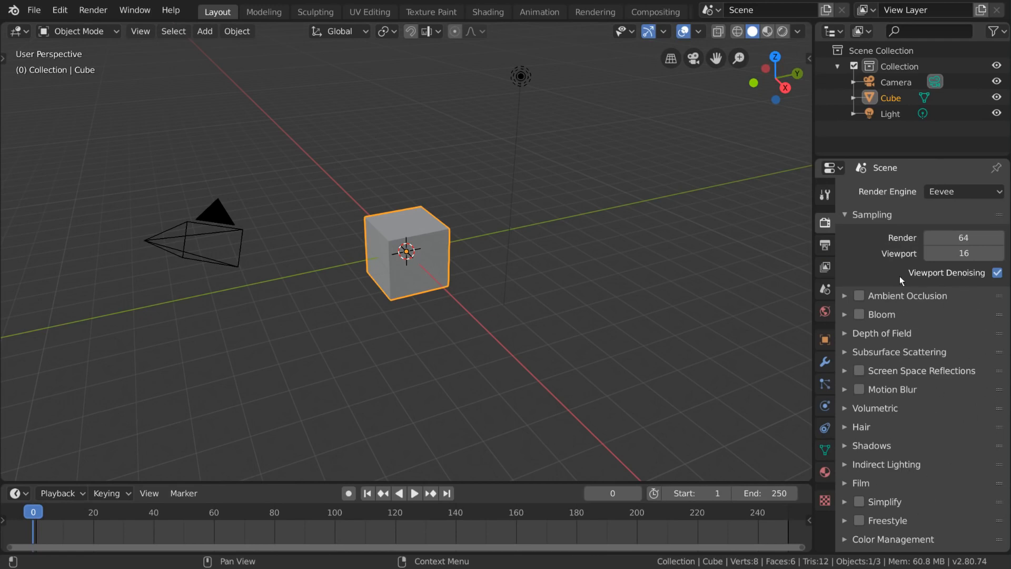
left_click(829, 244)
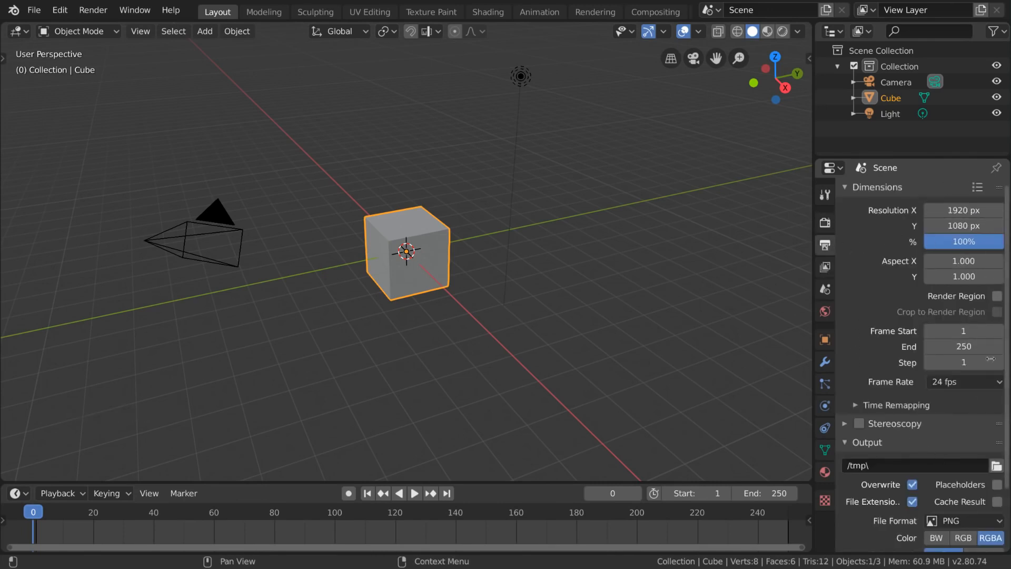
Look through the rest of the output properties and open the view layer properties.
scroll(936, 457, "down", 6)
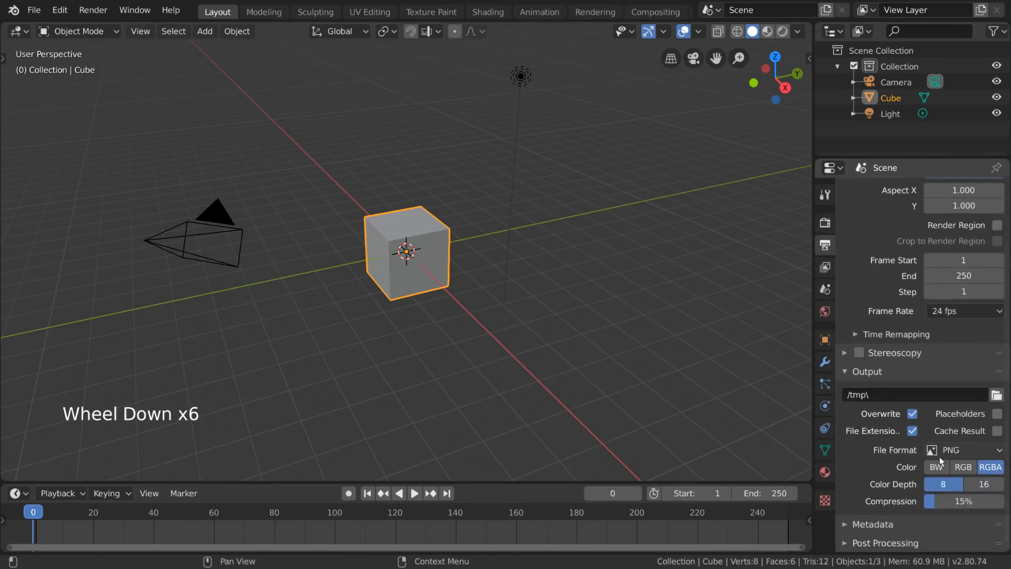
scroll(939, 456, "up", 6)
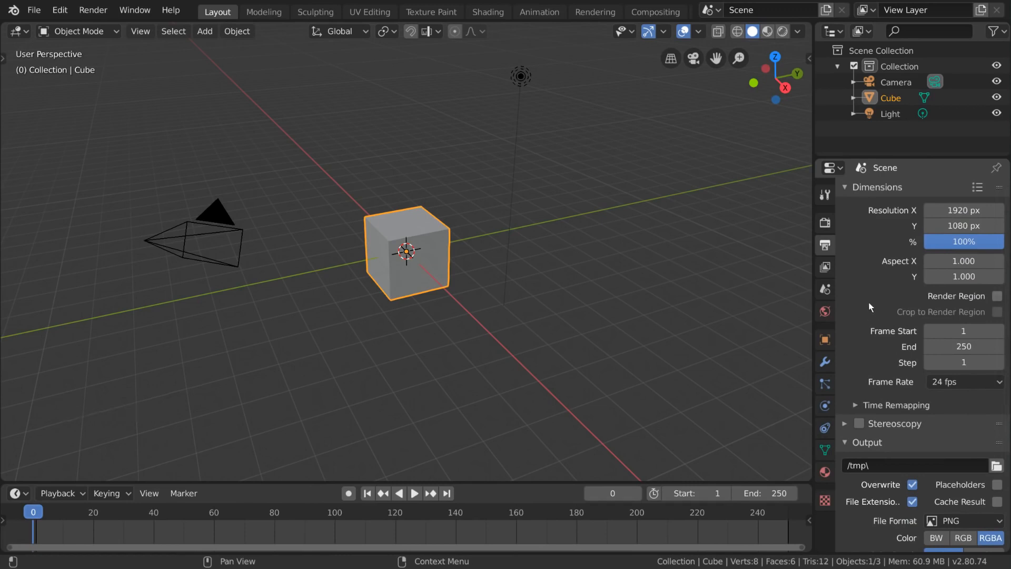
left_click(826, 267)
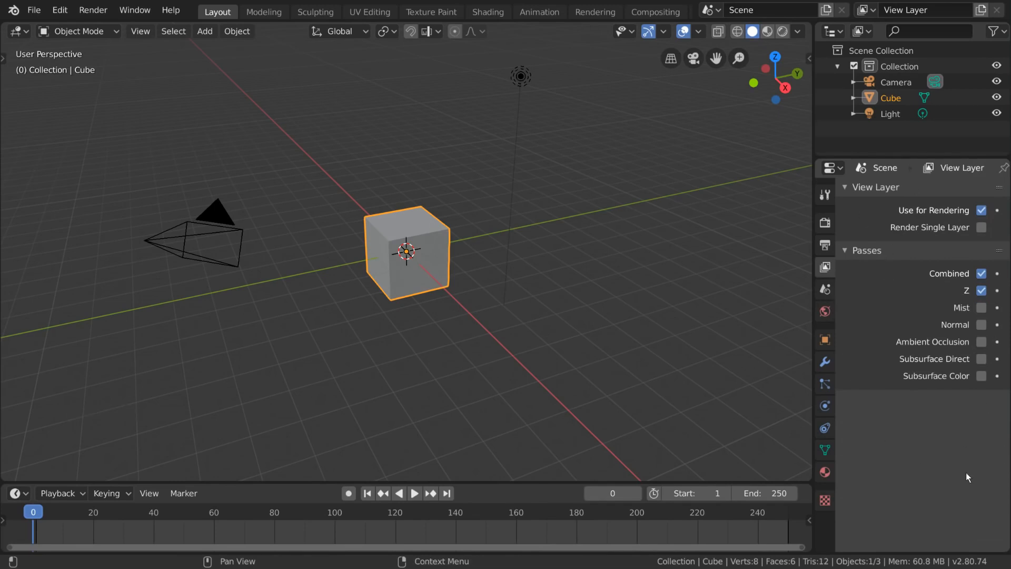
Toggle Use for Rendering off and on, and collapse and re-expand the Passes and View Layer panels.
left_click(981, 210)
left_click(981, 211)
left_click(843, 251)
left_click(843, 250)
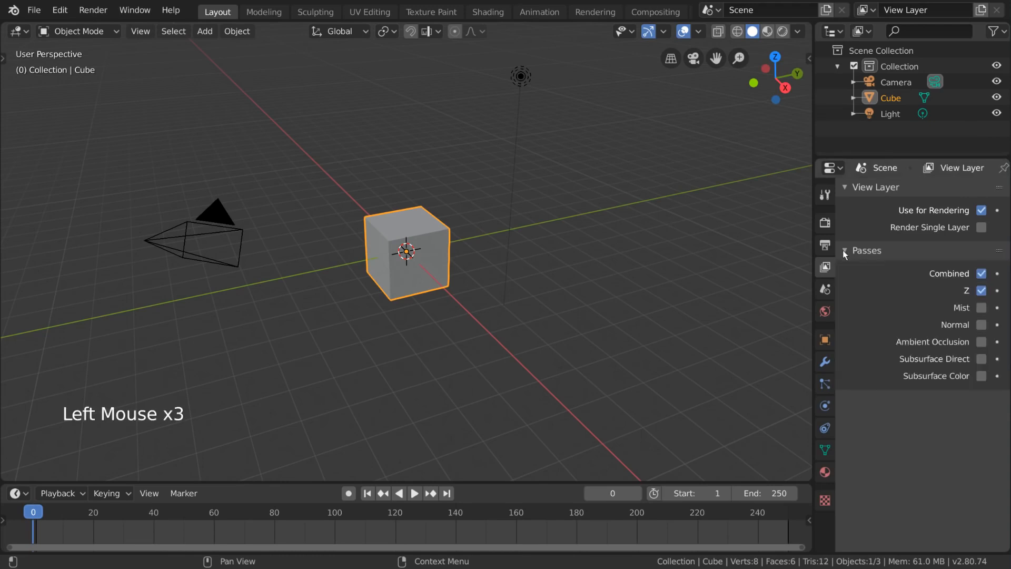
left_click(846, 187)
left_click(846, 188)
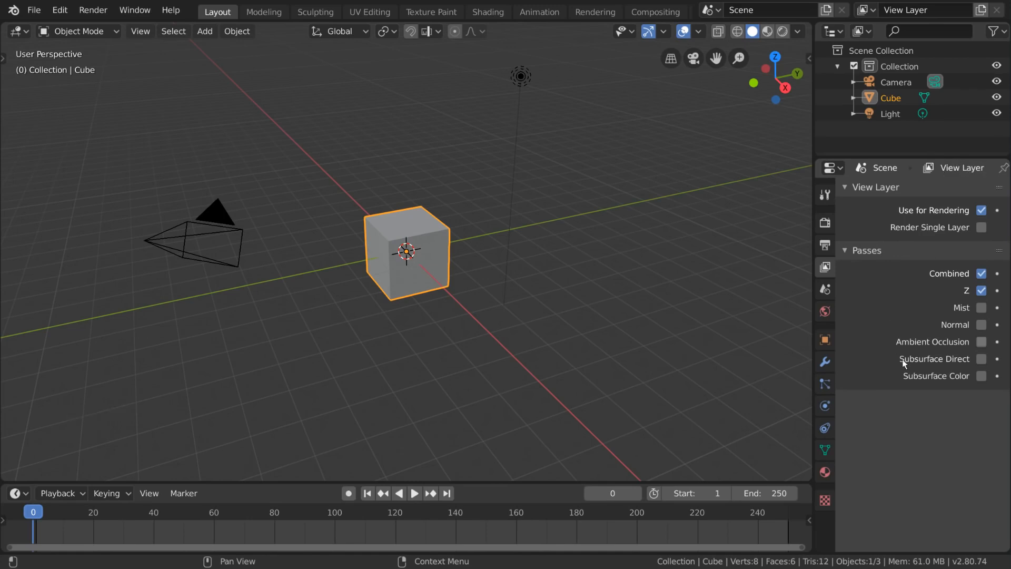
Add a new view layer to the scene and switch back to the original View Layer.
left_click(938, 8)
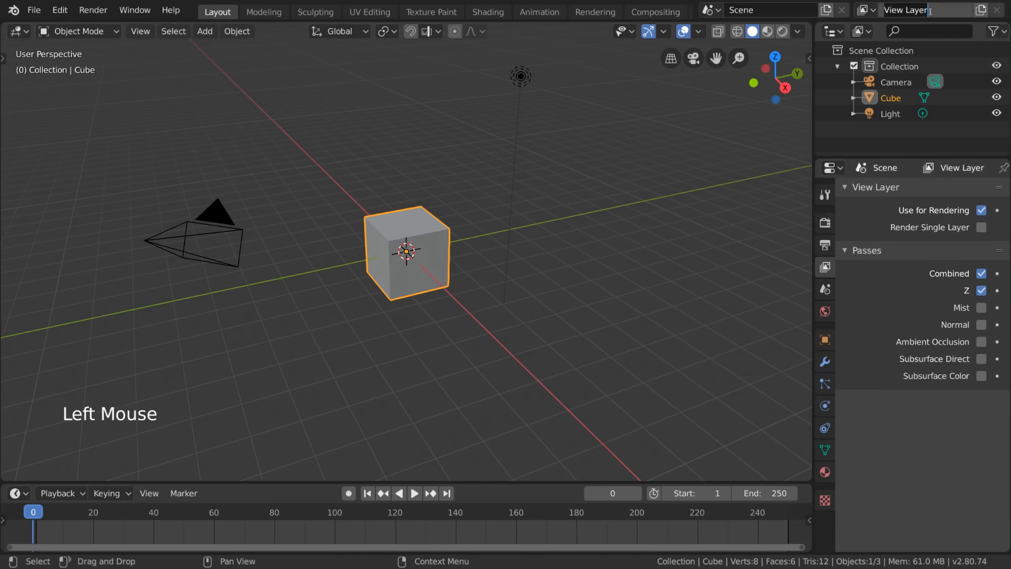
left_click(867, 10)
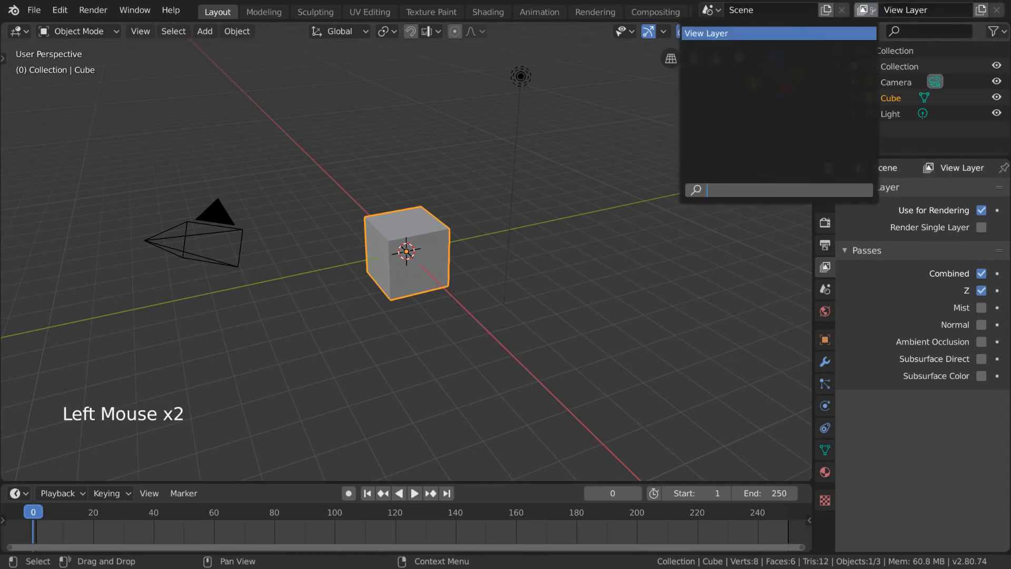
left_click(980, 11)
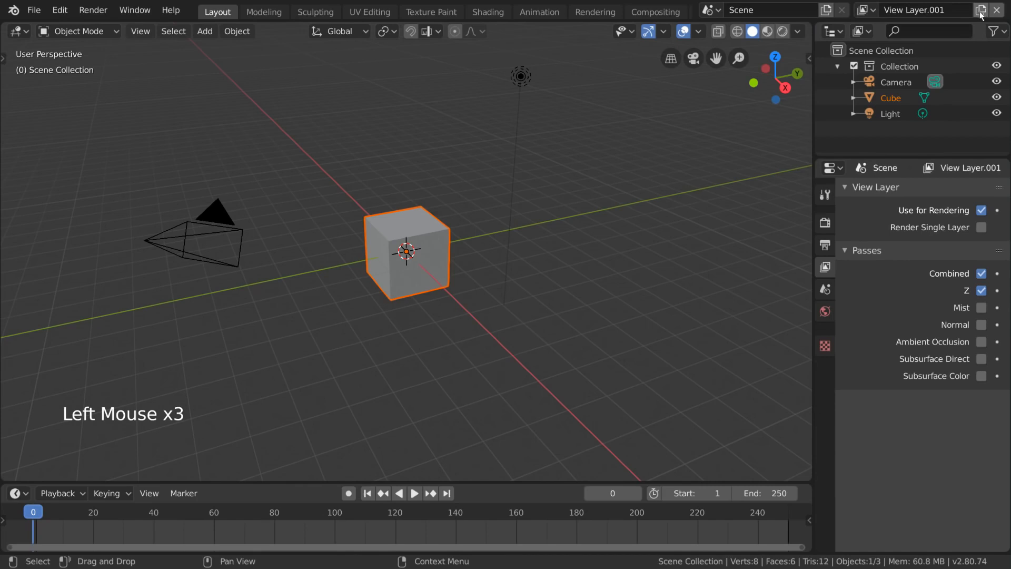
left_click_drag(865, 10, 848, 33)
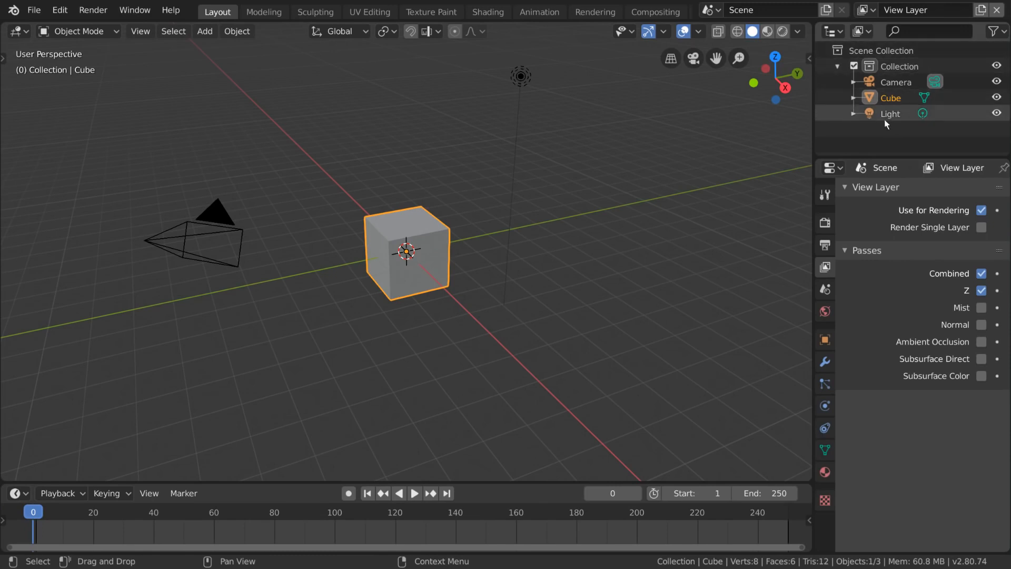
Select the collection, camera and cube in turn in the Outliner, and exclude the collection from the view layer and include it again.
left_click(916, 68)
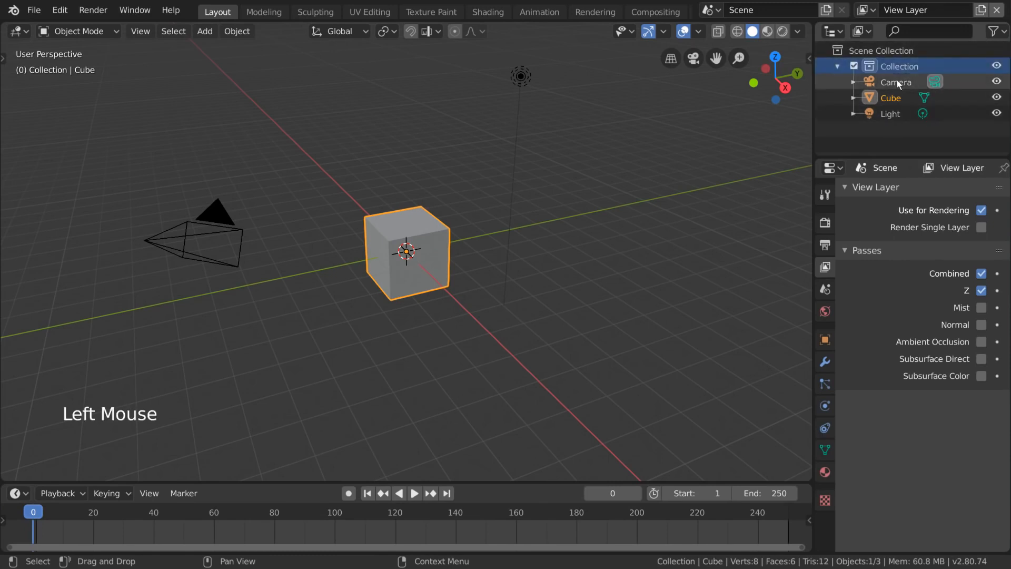
left_click(896, 80)
left_click(896, 62)
left_click(902, 105)
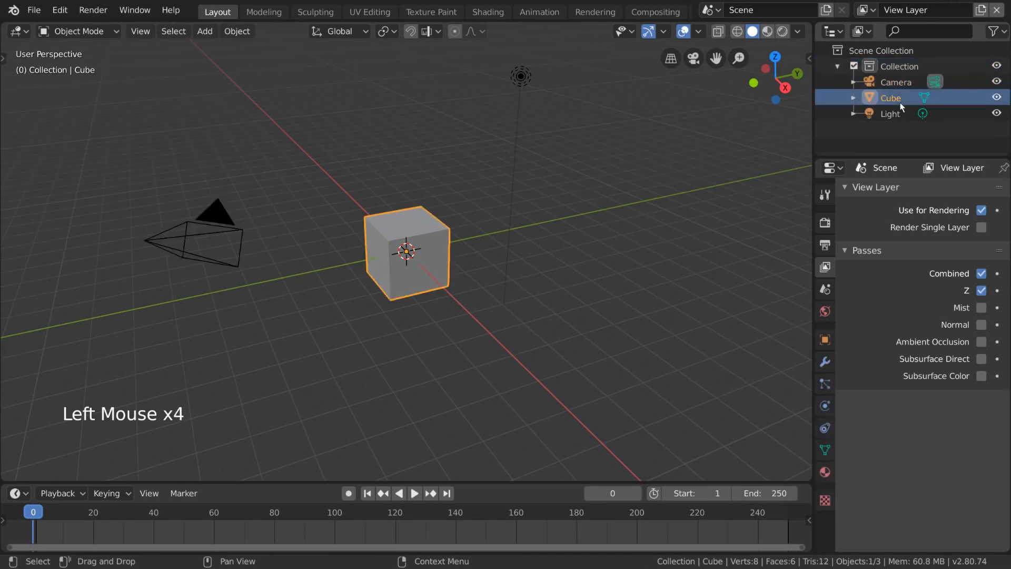
left_click(856, 65)
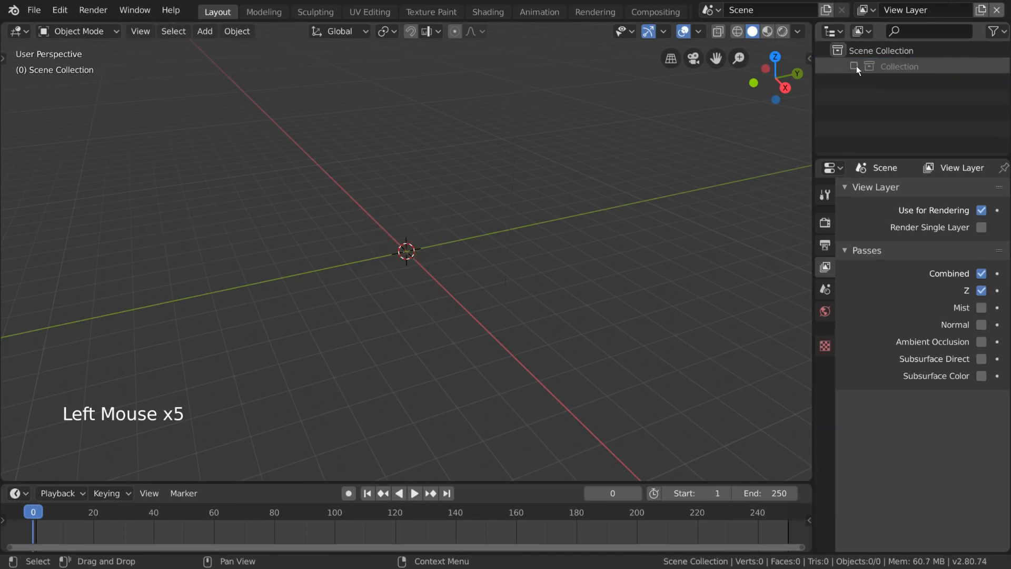
left_click(857, 66)
Rename the collection holding the camera, cube and light to Character, and select the Cube.
left_click(886, 65)
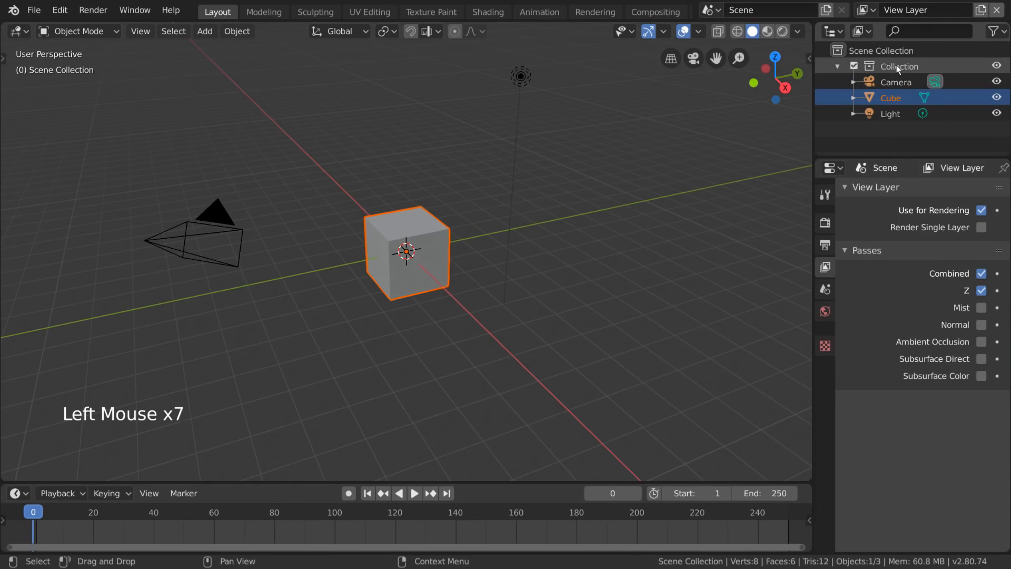
double_click(887, 65)
type("Character")
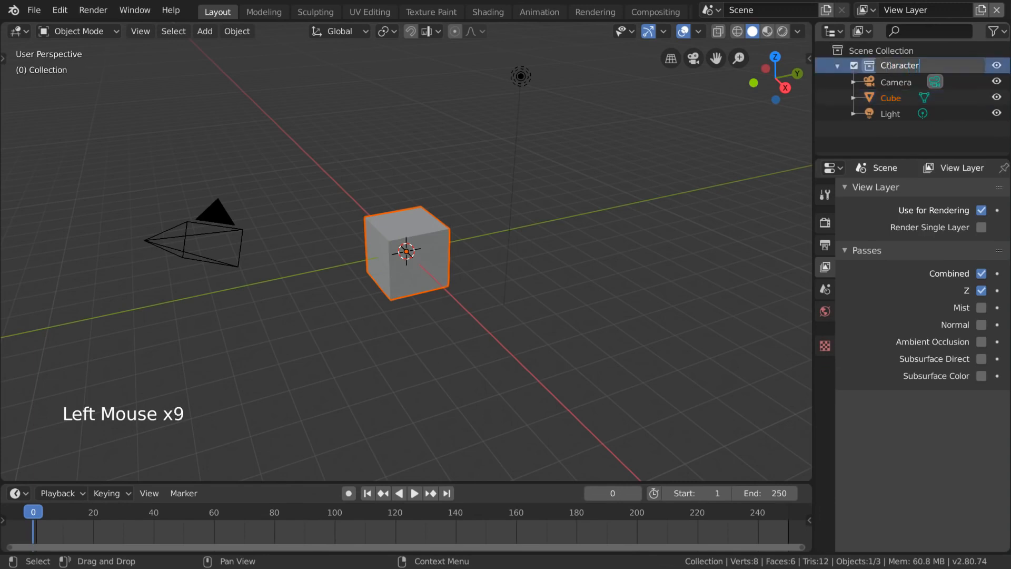
key("Return")
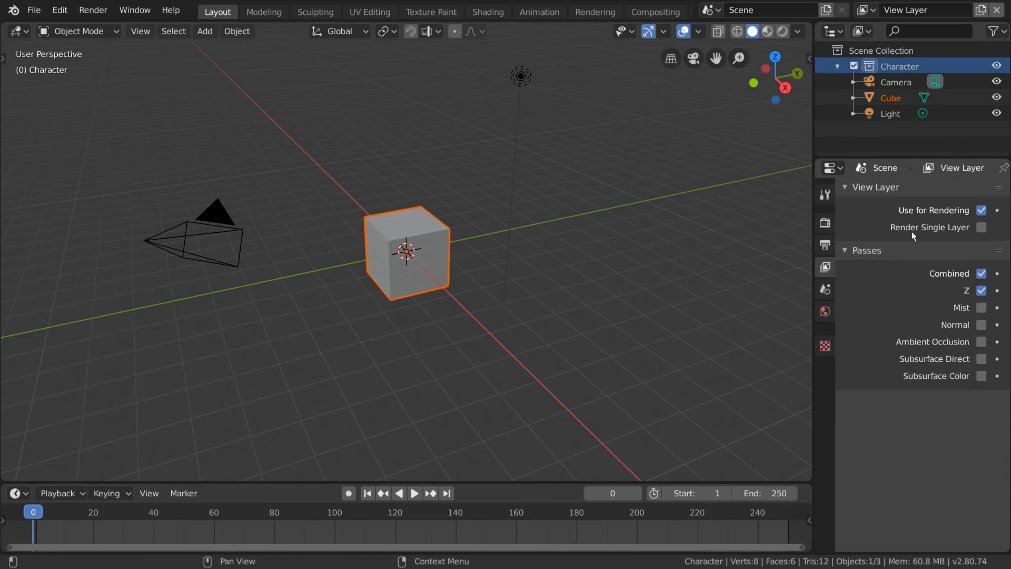
left_click(898, 97)
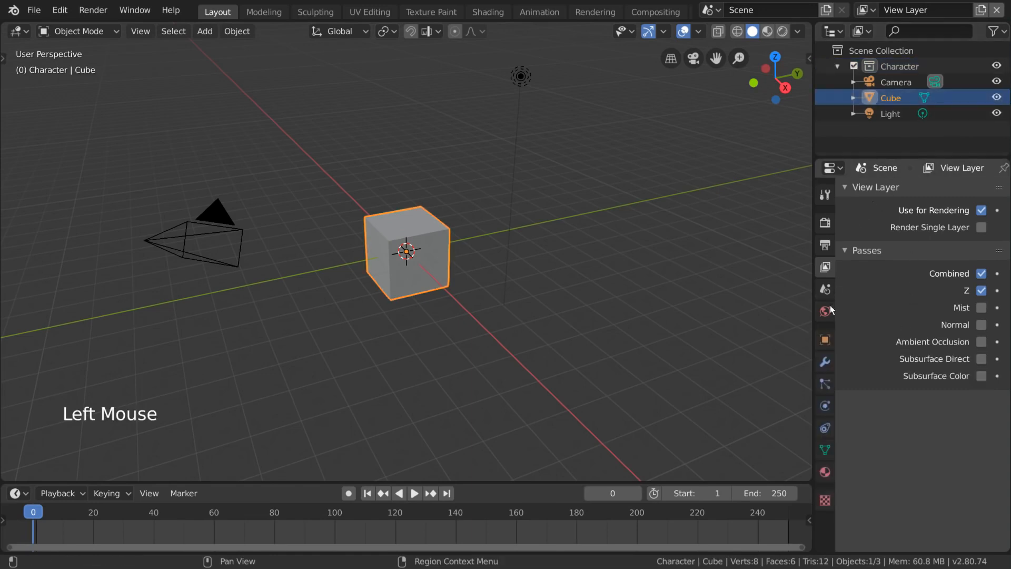
Show the scene properties, toggling Gravity off and on and briefly expanding the Rigid Body World settings.
left_click(826, 289)
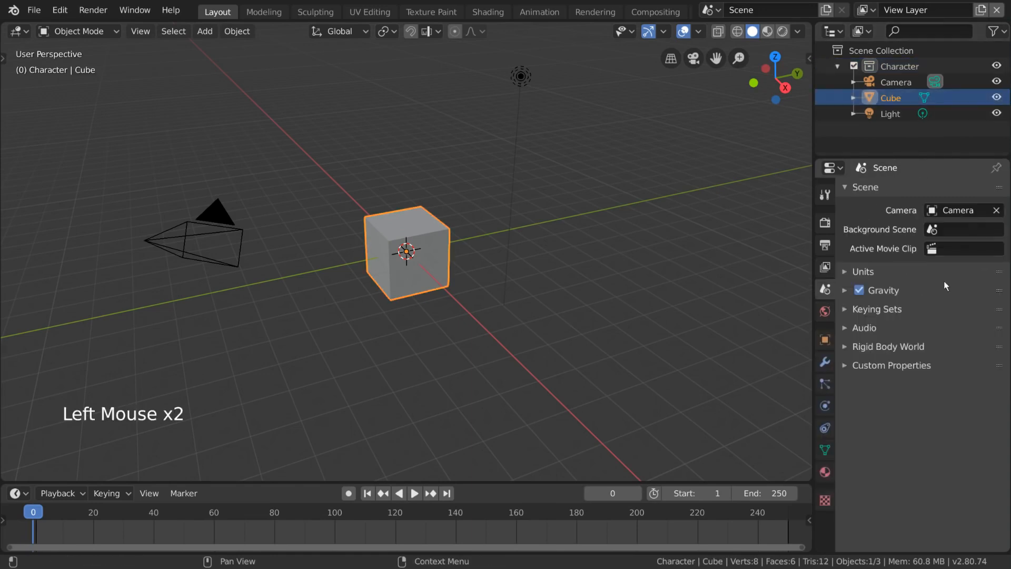
left_click(863, 291)
left_click(864, 290)
left_click(876, 290)
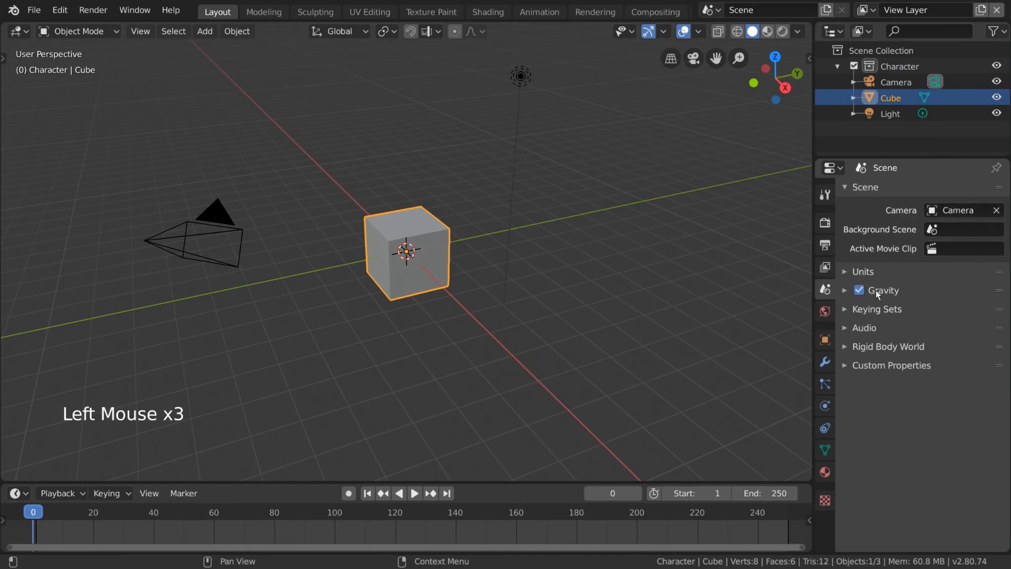
left_click(918, 346)
left_click(919, 345)
Show the world properties and set the world's volume to Volume Scatter.
left_click(826, 312)
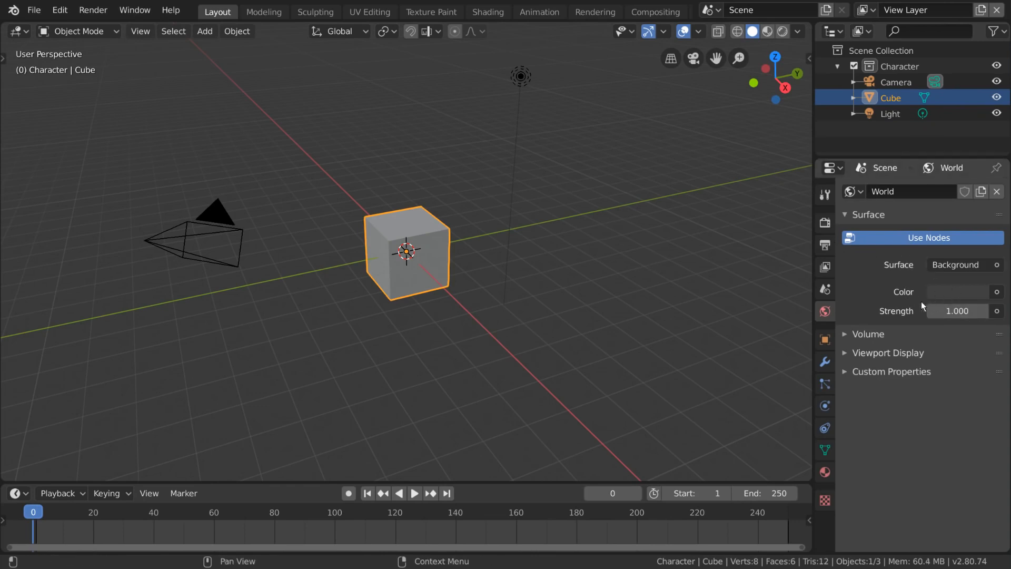
left_click(874, 335)
left_click_drag(952, 362, 950, 337)
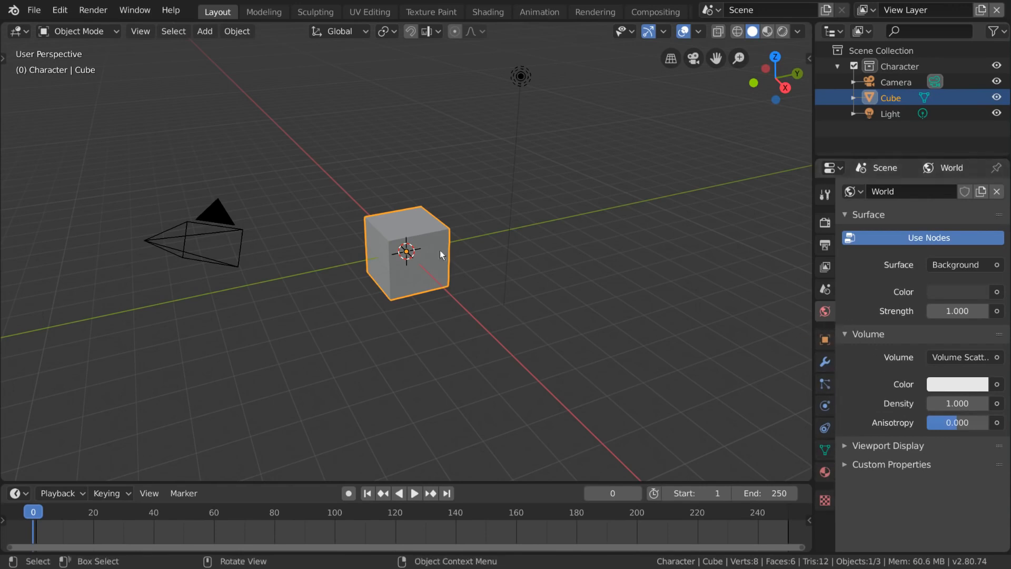
Show the cube's object properties and expand its Relations, Collections and Visibility settings.
left_click(422, 237)
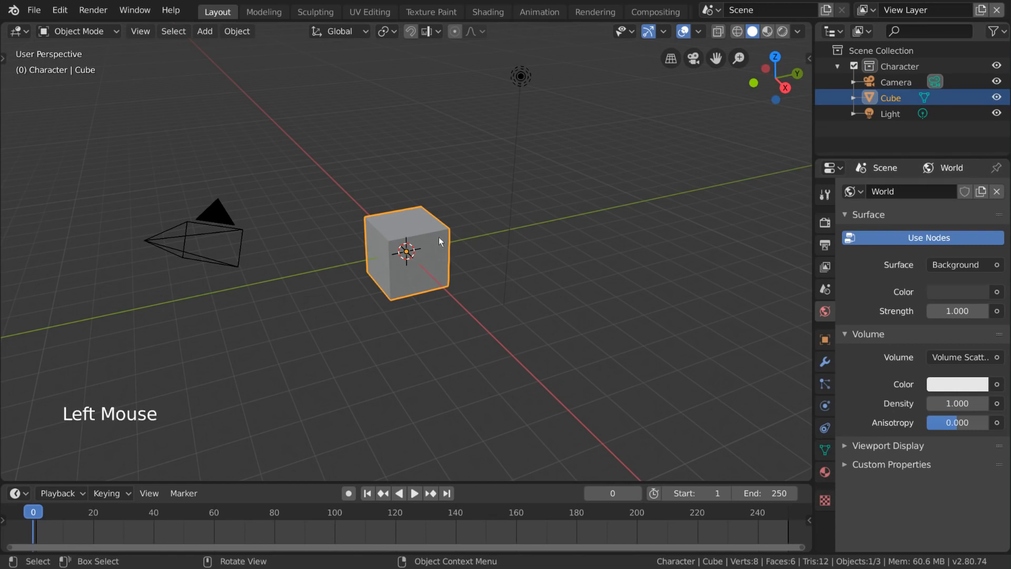
left_click(824, 340)
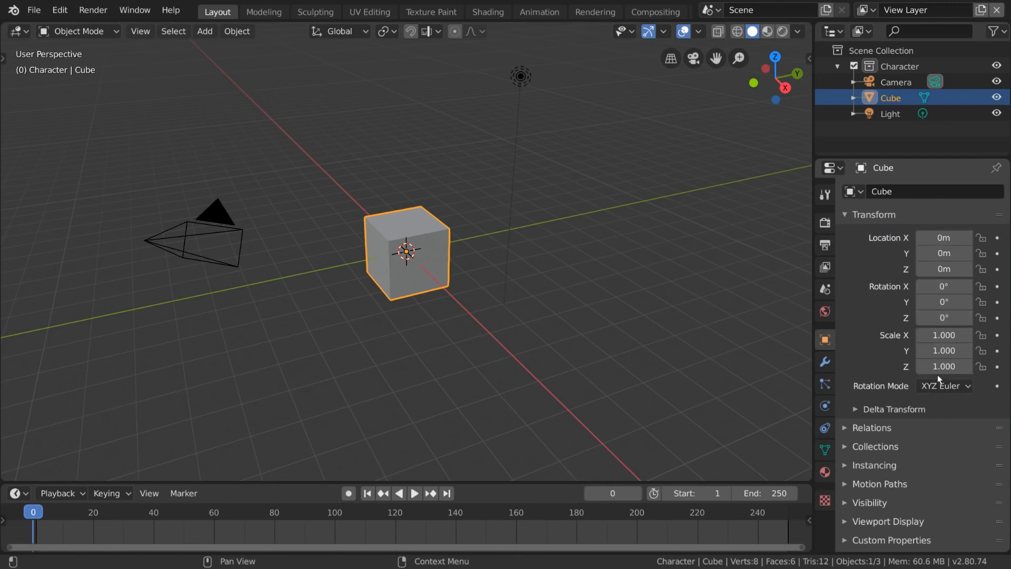
scroll(870, 316, "down", 2)
left_click(883, 427)
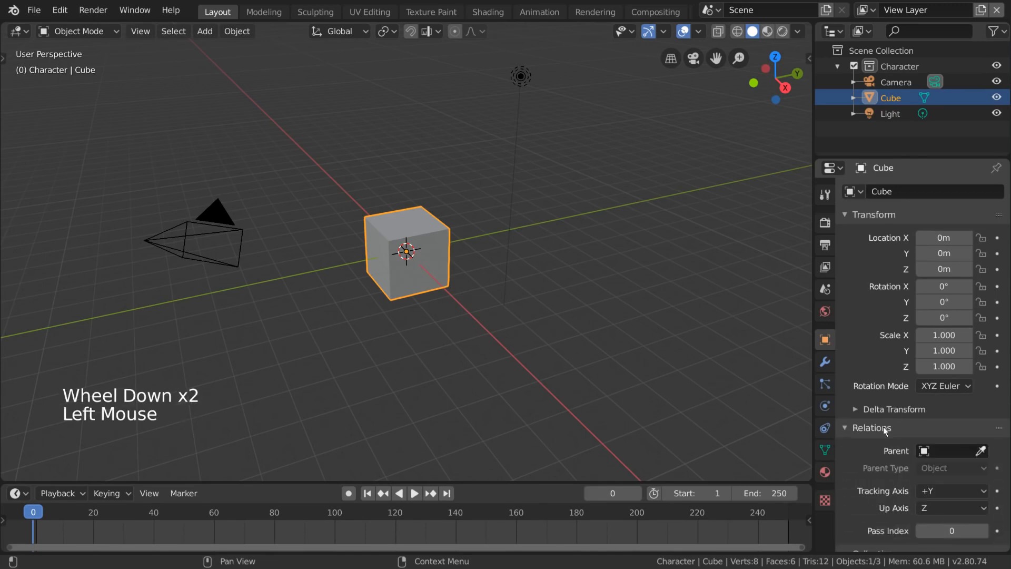
scroll(882, 471, "down", 5)
left_click(891, 470)
scroll(891, 469, "down", 6)
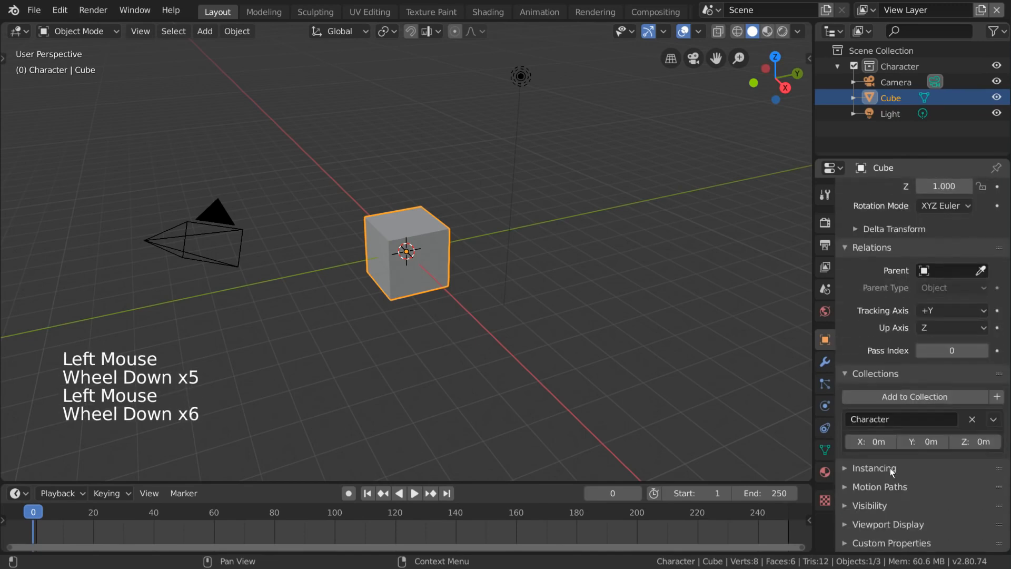
left_click(886, 506)
scroll(889, 490, "down", 6)
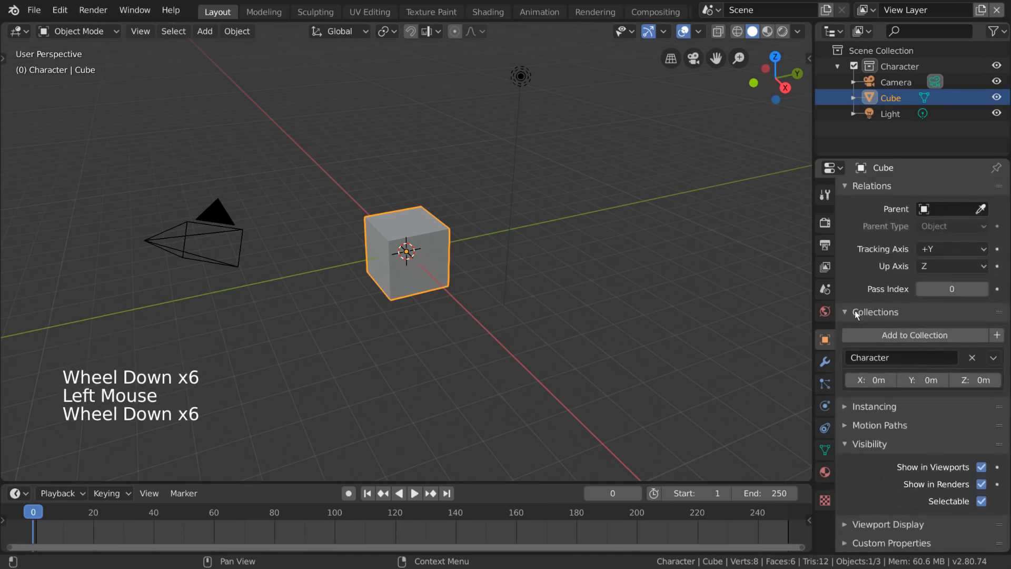
Add a Subdivision Surface modifier and a Bevel modifier to the cube.
left_click(825, 362)
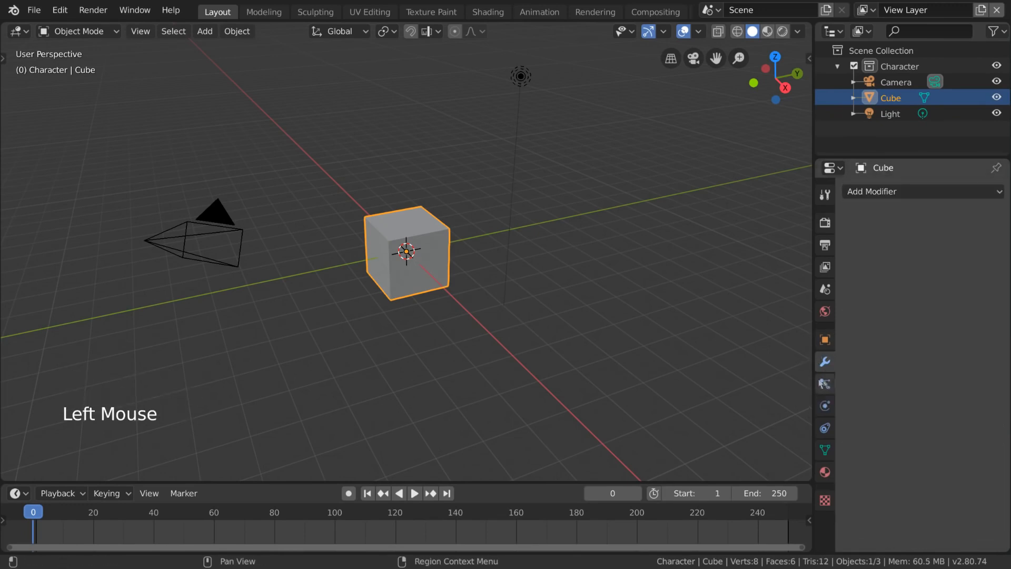
left_click(907, 191)
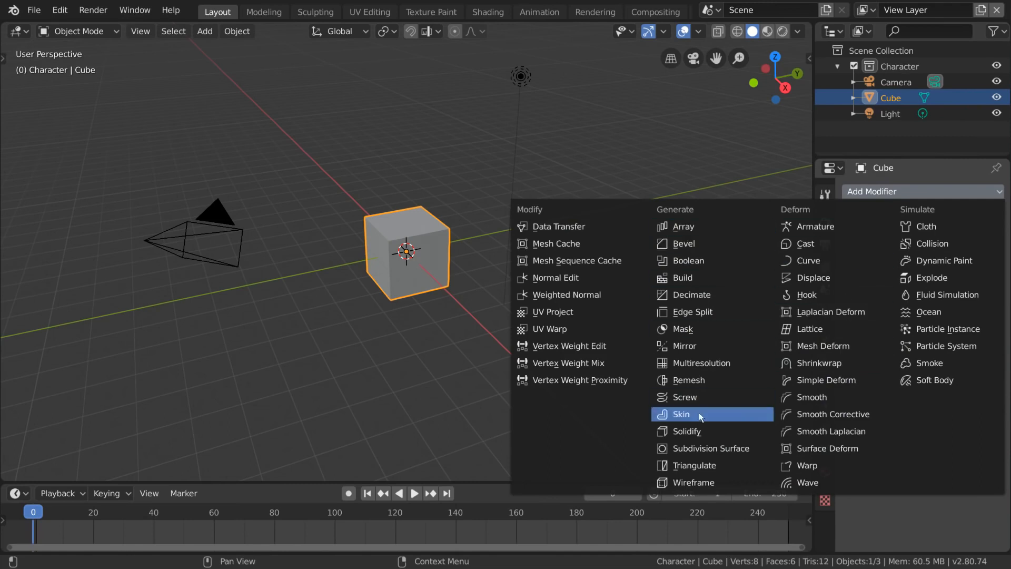
left_click(711, 451)
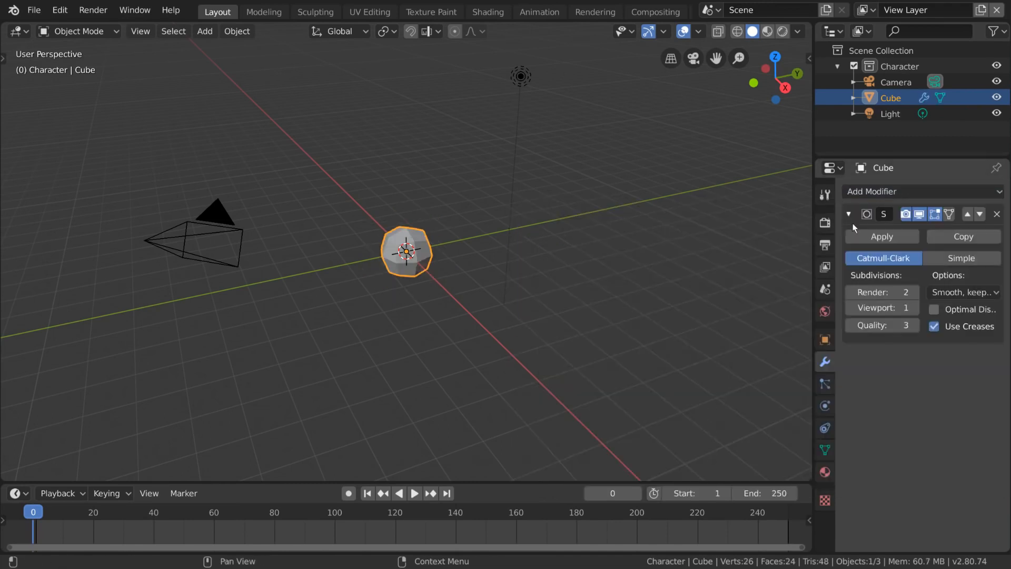
left_click(925, 195)
left_click(723, 243)
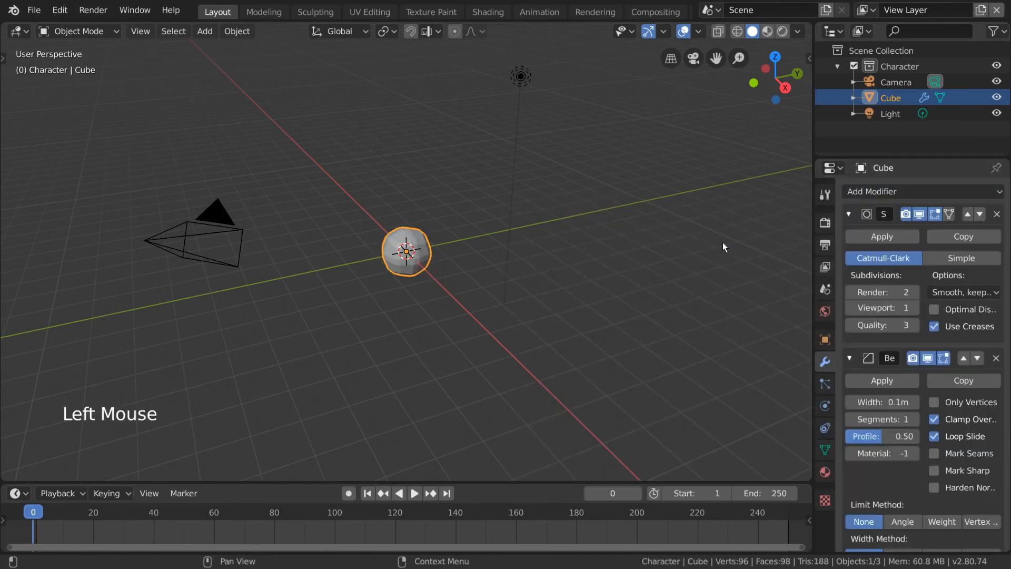
Reorder the cube's modifier stack, leaving the Bevel modifier above the Subdivision Surface modifier.
left_click(980, 214)
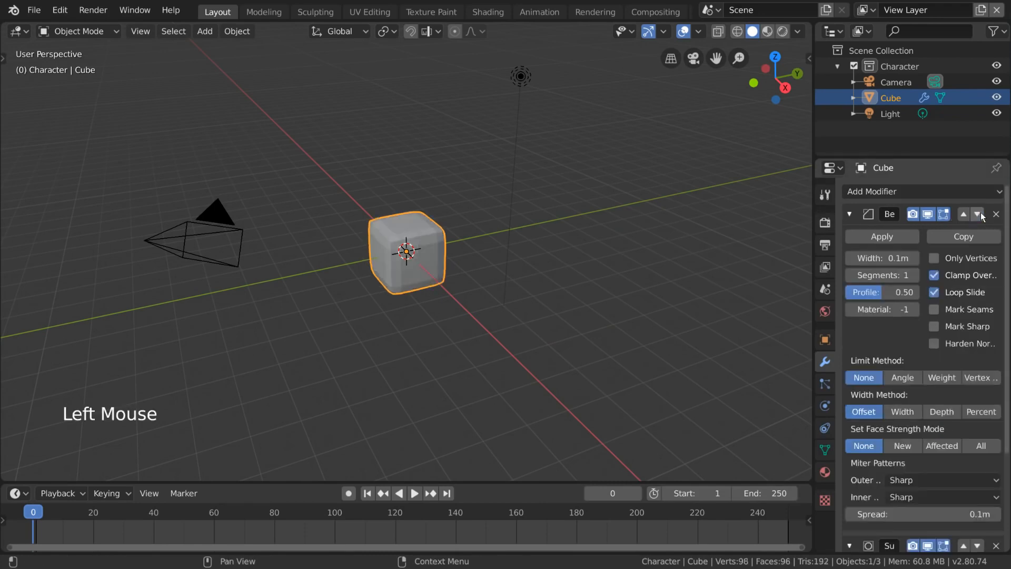
left_click(978, 214)
left_click(979, 214)
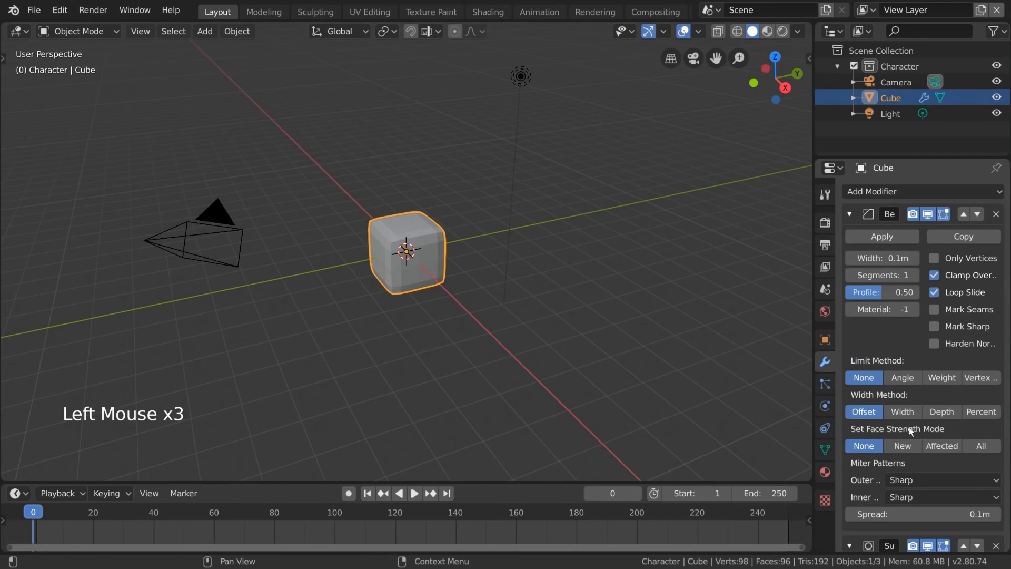
Collapse the cube's Bevel and Subdivision Surface modifiers and delete both of them.
left_click(852, 214)
left_click(852, 242)
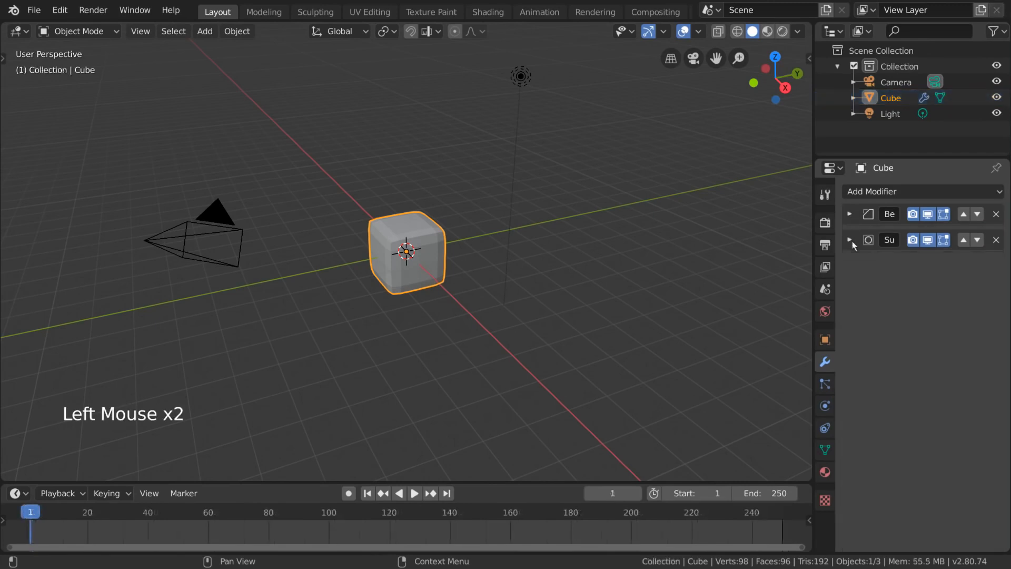
left_click(996, 214)
left_click(997, 214)
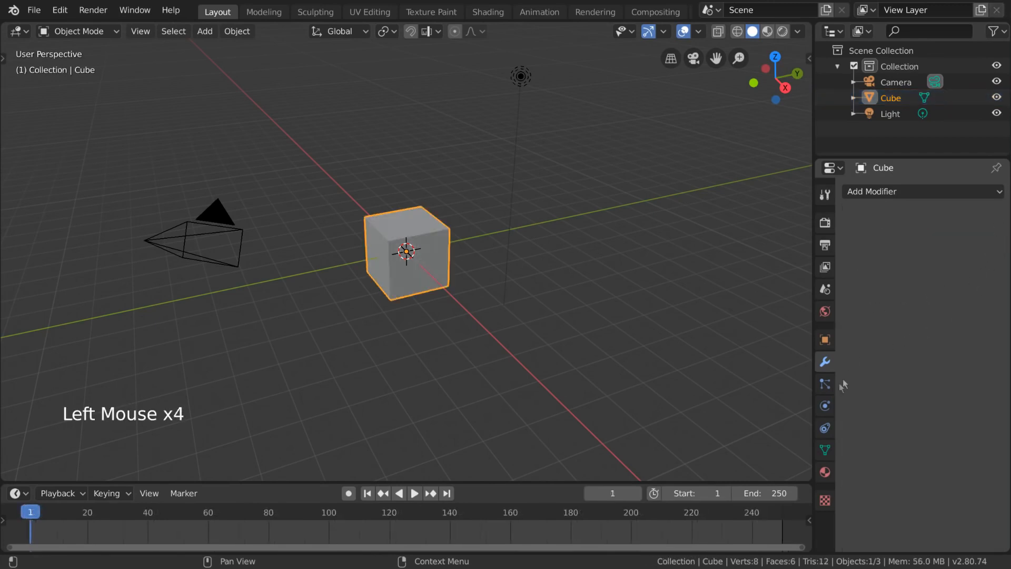
Show the cube's particle properties and add a particle system to it.
left_click(830, 391)
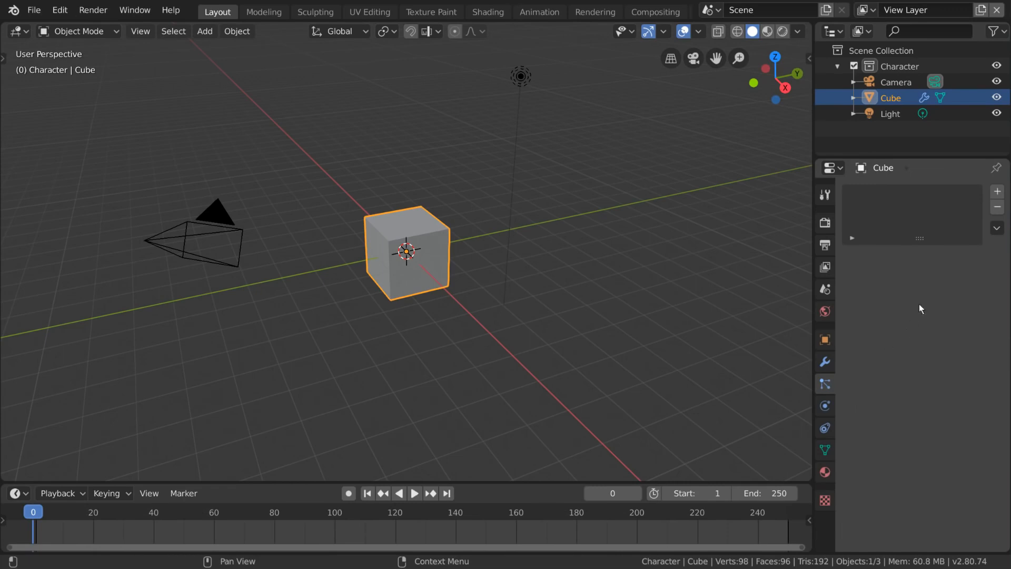
left_click(998, 192)
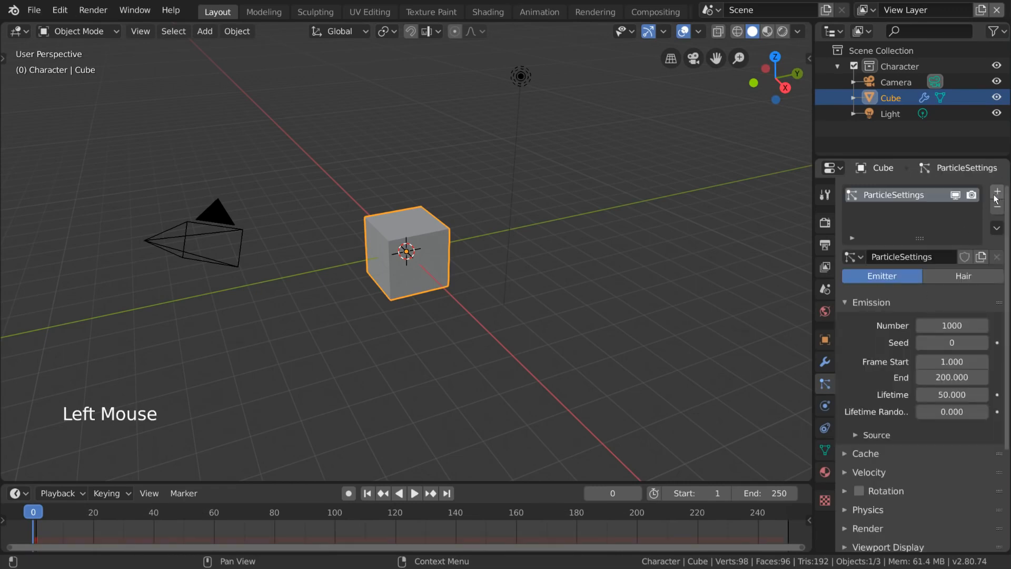
Remove the particle system from the cube and show its physics options.
left_click(998, 208)
left_click(824, 406)
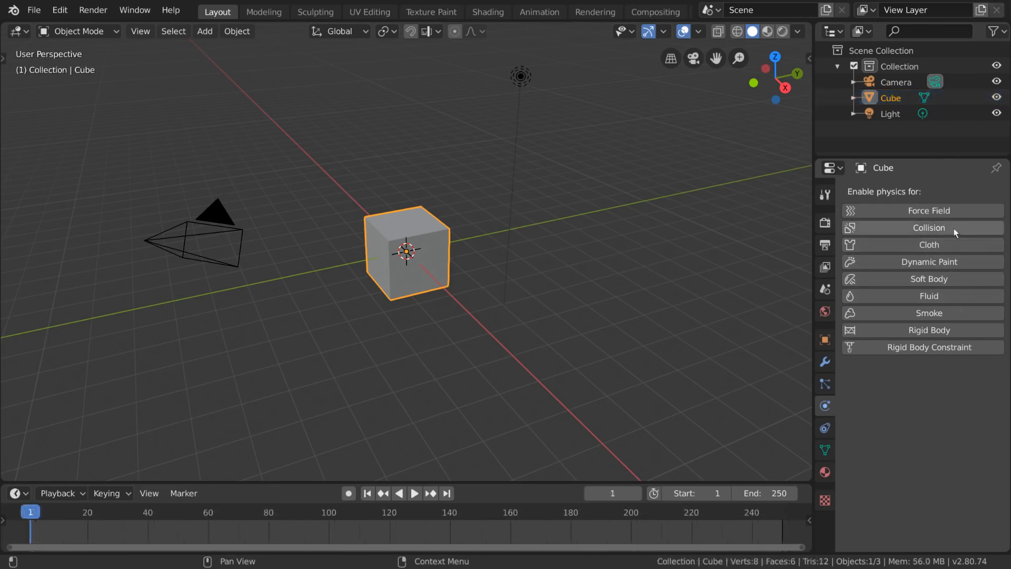
Compare the cube's object constraint properties with its modifier properties.
left_click(825, 428)
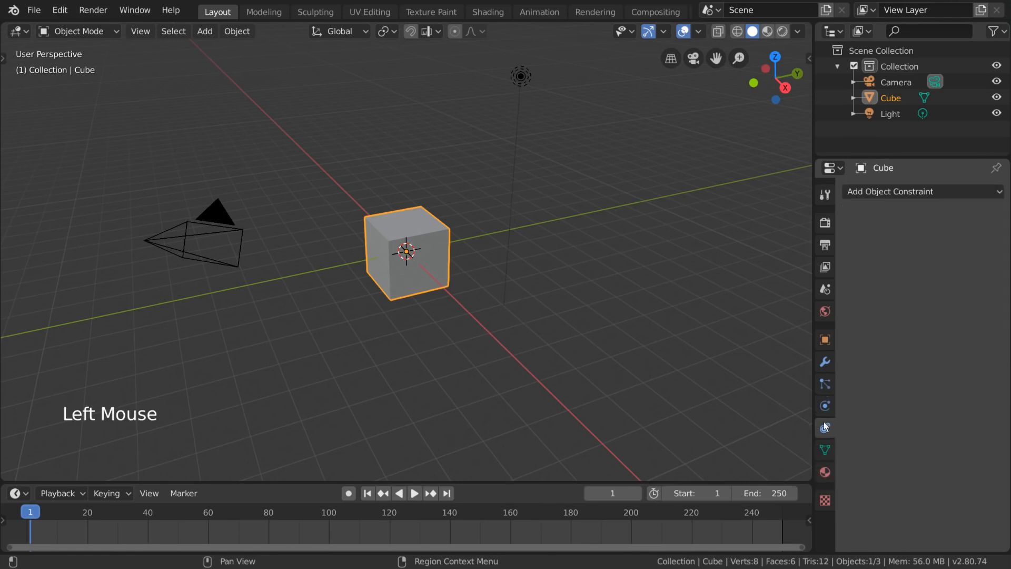
left_click(956, 192)
left_click(825, 362)
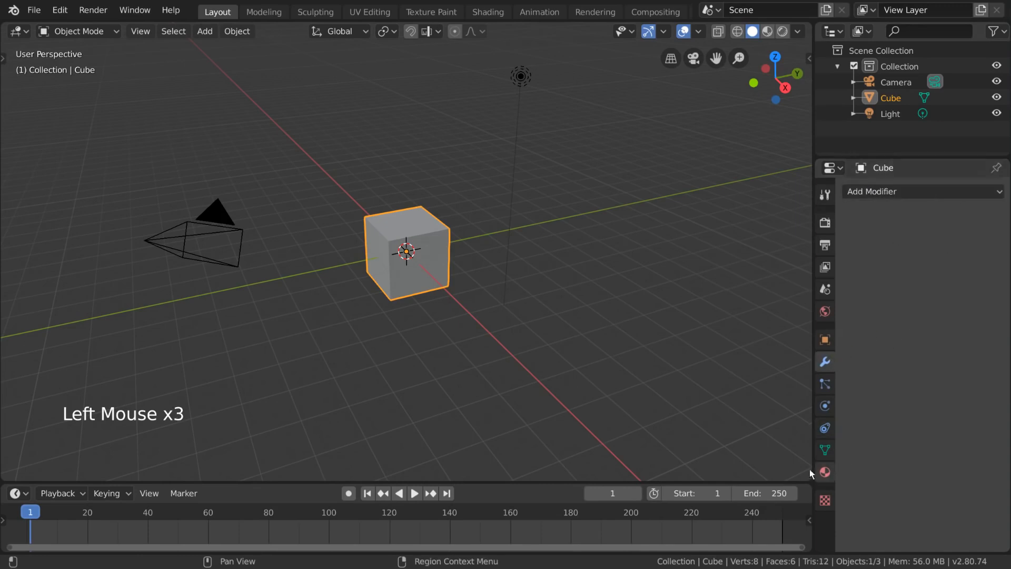
left_click(826, 425)
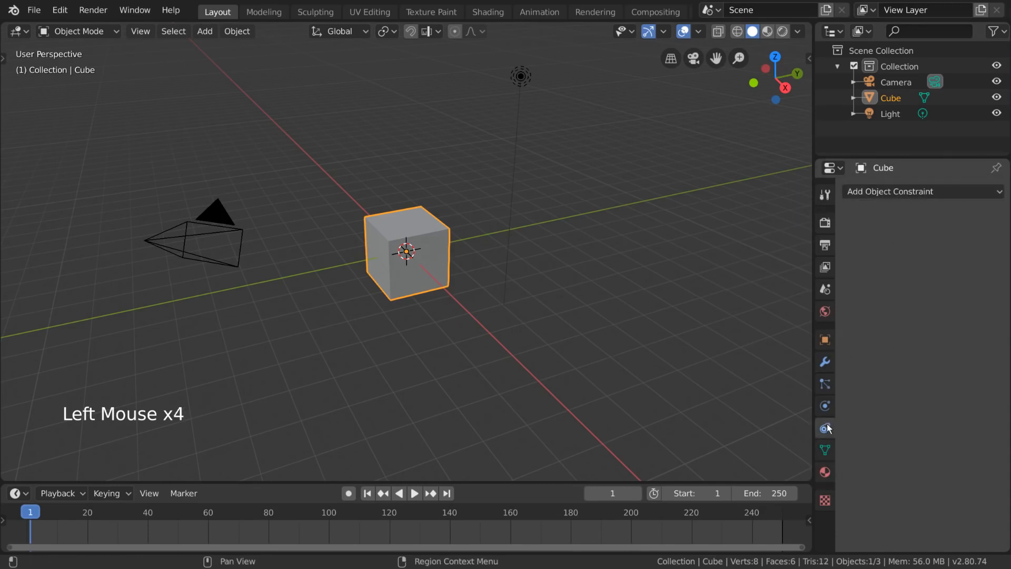
Add a Copy Location constraint to the cube with the Camera as its target.
left_click(928, 191)
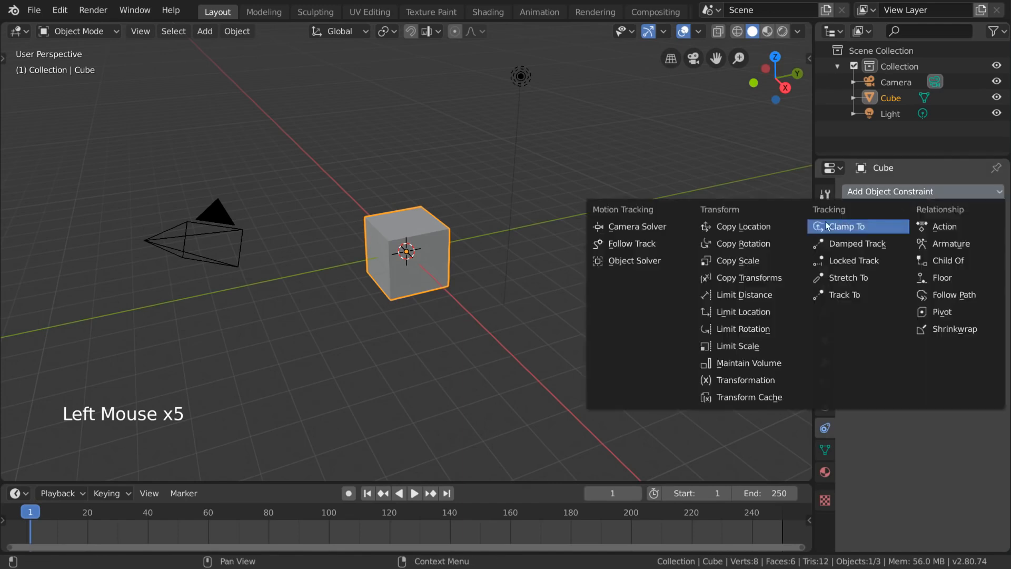
left_click(743, 226)
left_click(953, 242)
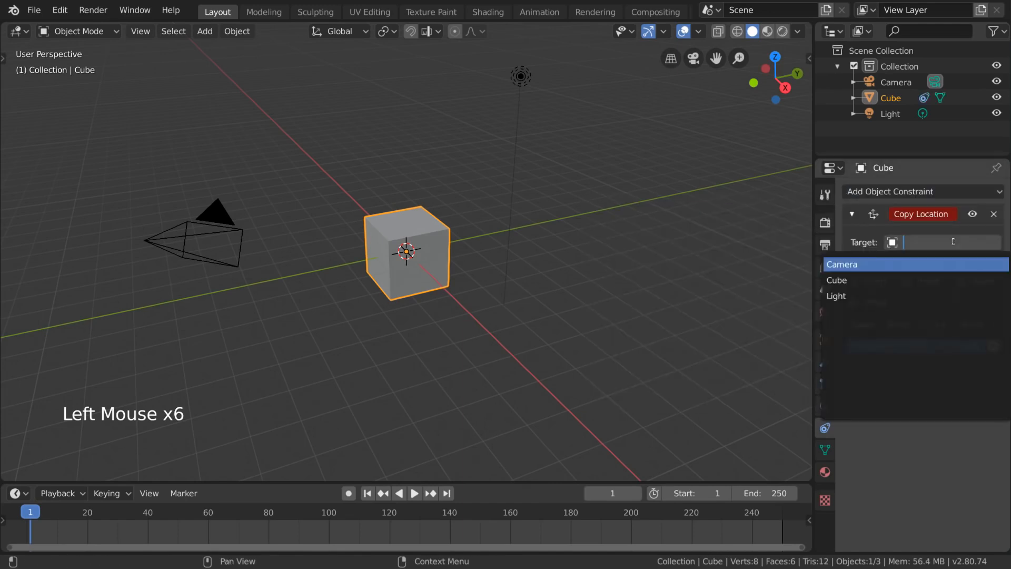
left_click(928, 267)
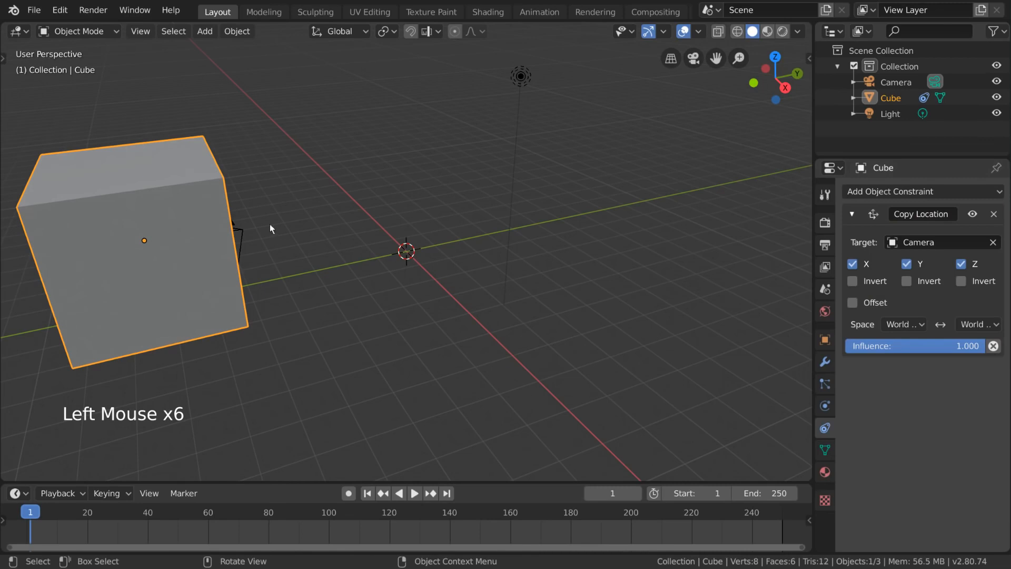
Toggle the Copy Location constraint's visibility and delete the constraint from the cube.
left_click(972, 214)
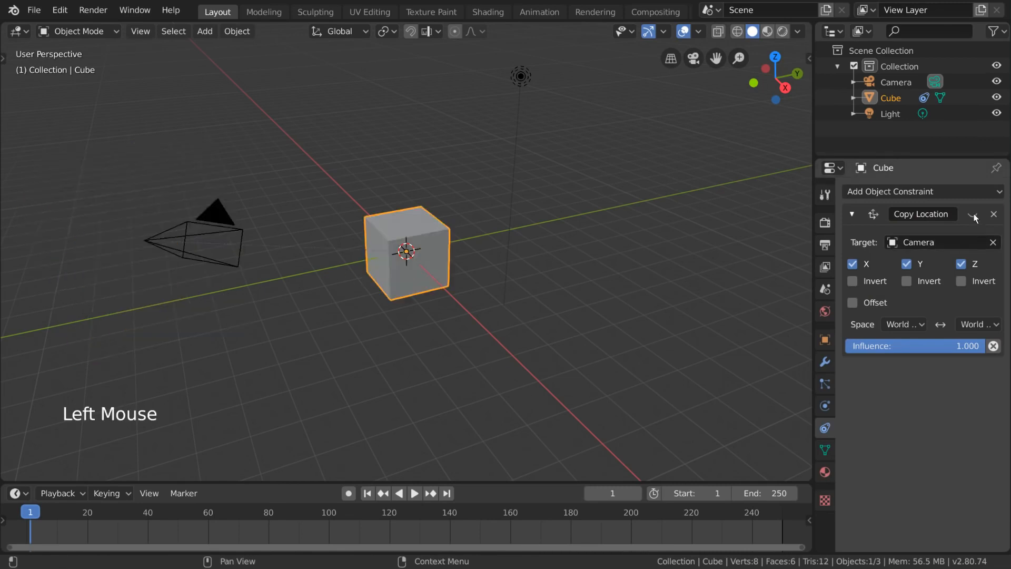
left_click(972, 213)
left_click(972, 213)
left_click(995, 215)
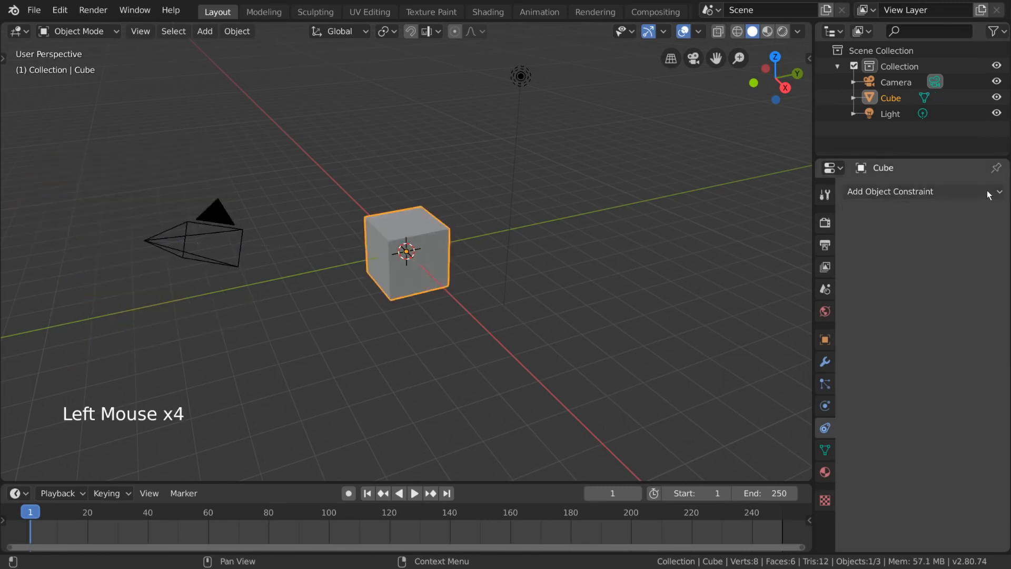
Add a Damped Track constraint to the cube, try its settings and delete it.
left_click(989, 193)
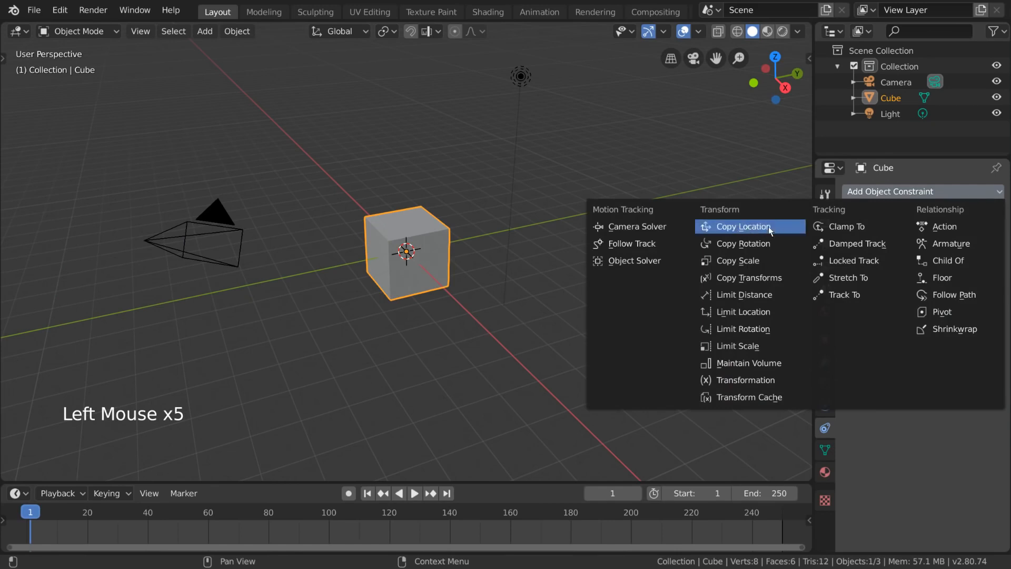
left_click(871, 243)
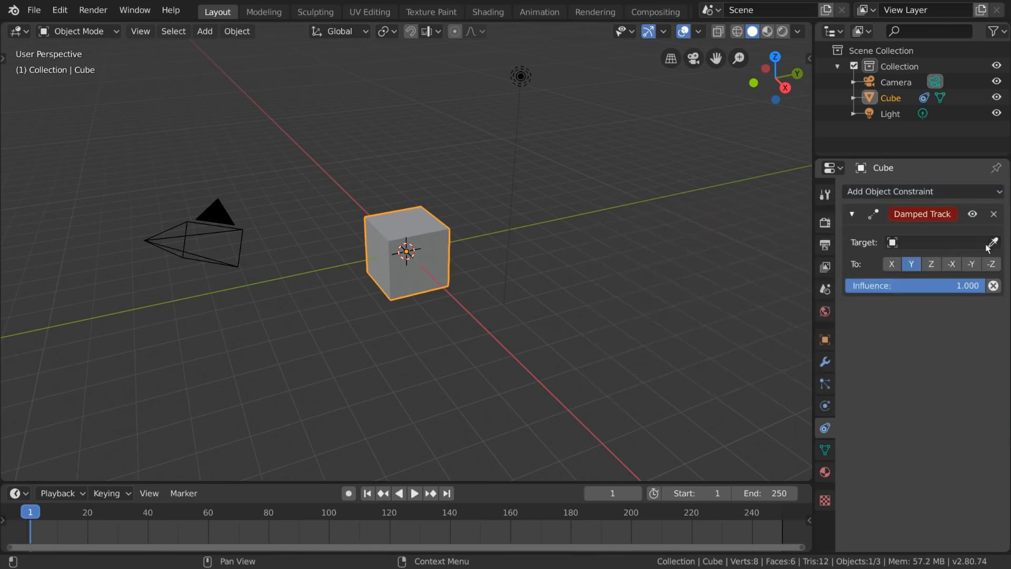
left_click(966, 242)
left_click(927, 265)
left_click(930, 265)
left_click_drag(931, 285, 992, 284)
left_click(993, 215)
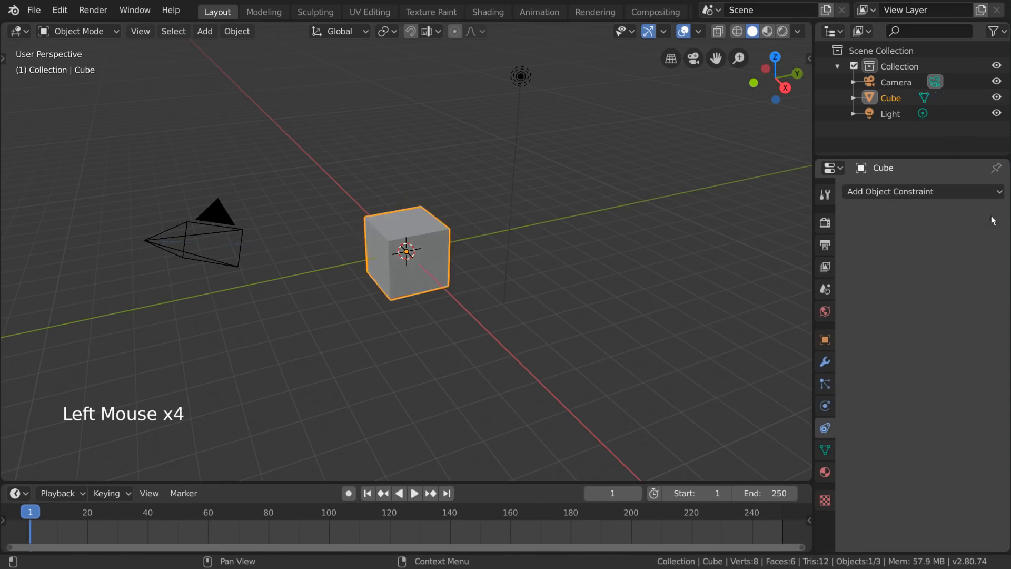
Show the cube's mesh data properties, add an ico sphere and move it beside the cube.
left_click(825, 451)
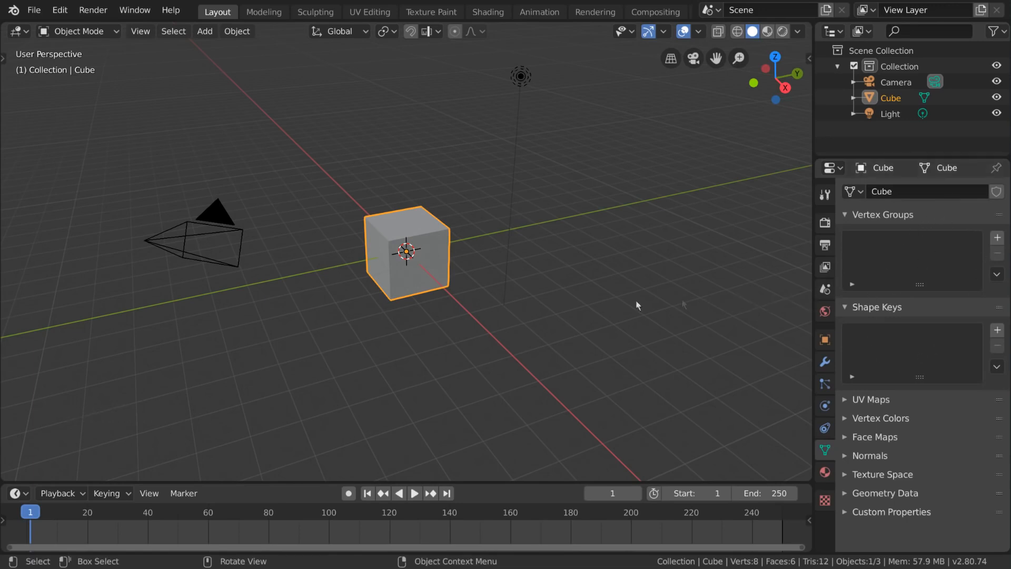
key("shift+a")
mouse_move(582, 268)
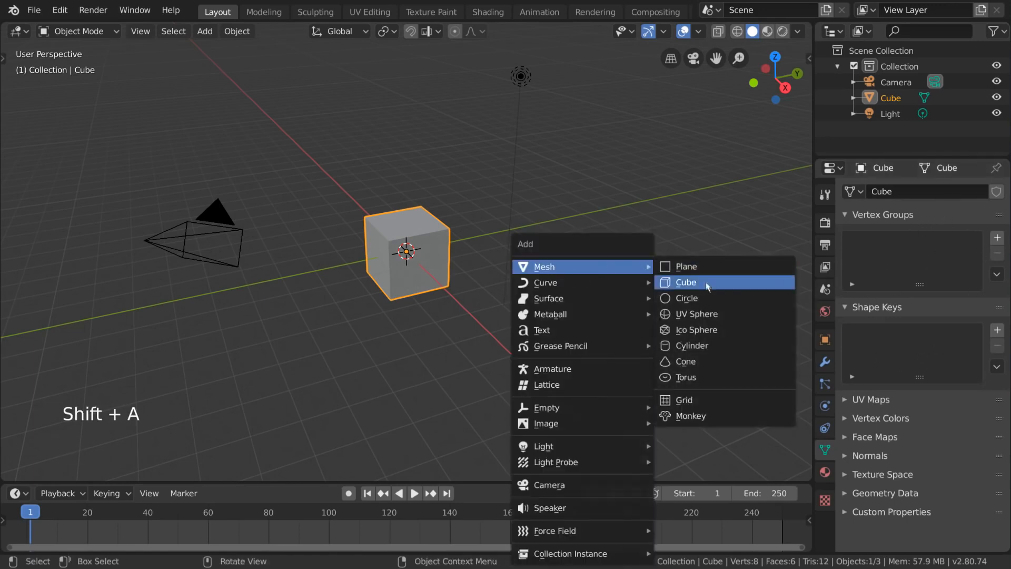
left_click(703, 330)
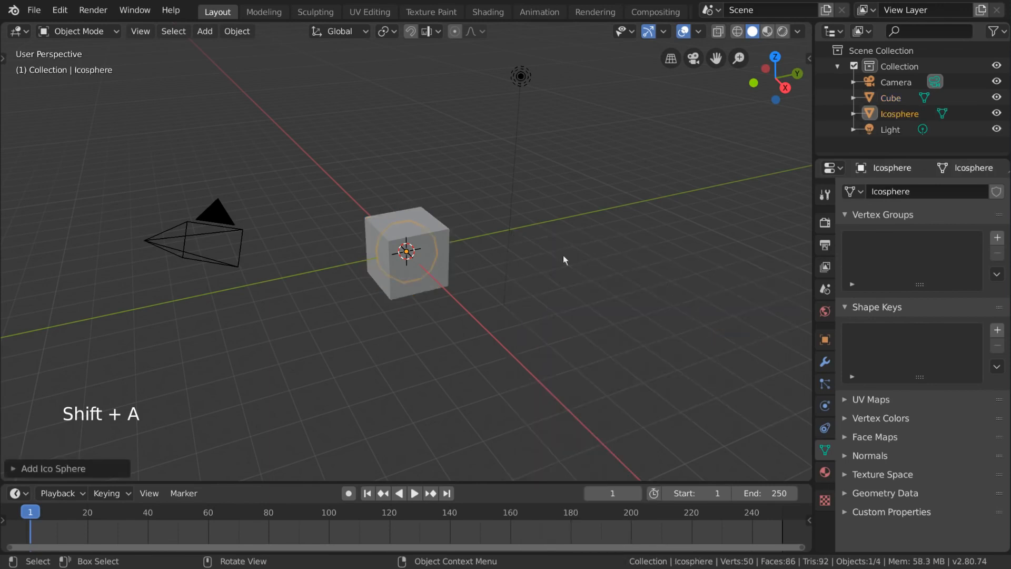
key("g")
left_click(679, 257)
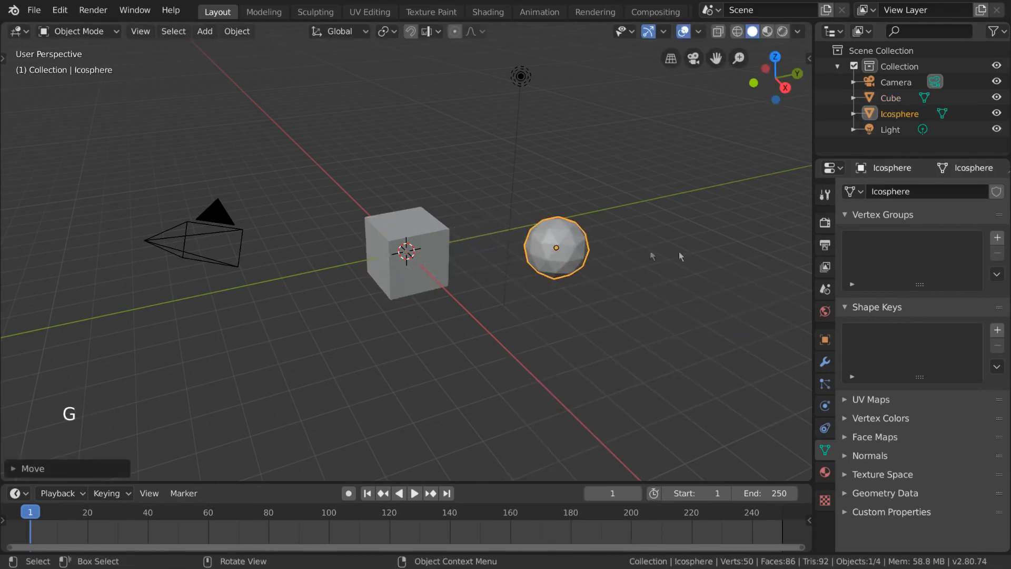
Swap the cube's mesh data for the Icosphere mesh and restore the Cube mesh.
left_click(429, 245)
left_click(857, 194)
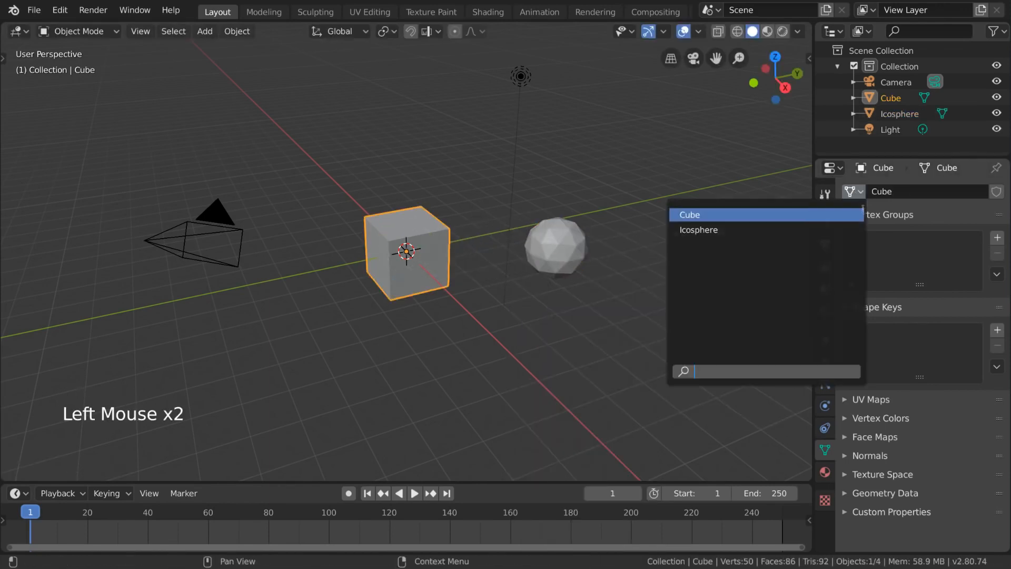
left_click(700, 228)
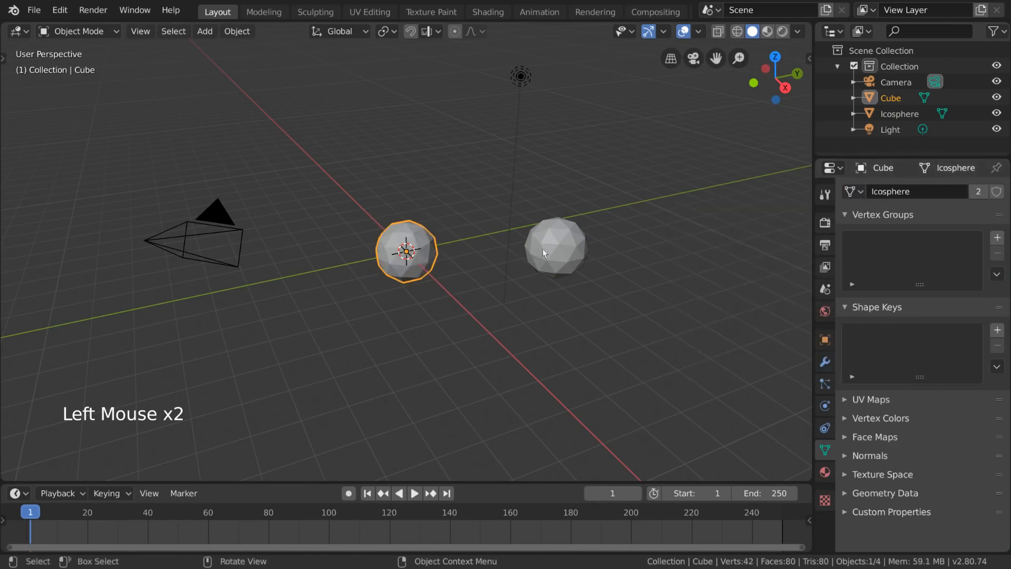
left_click(853, 192)
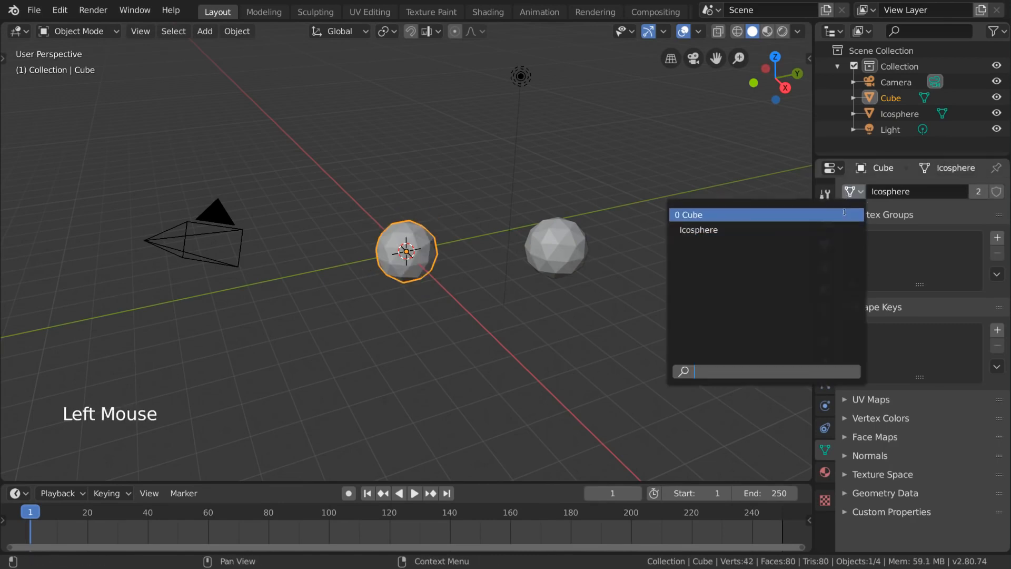
left_click(844, 214)
Delete the ico sphere and select the cube.
left_click(561, 253)
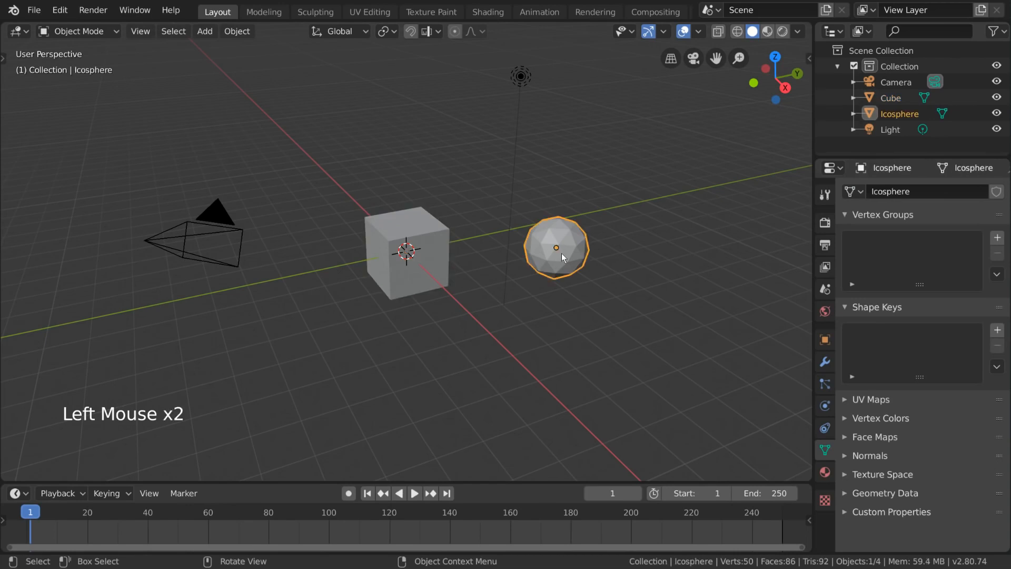
key("x")
left_click(444, 238)
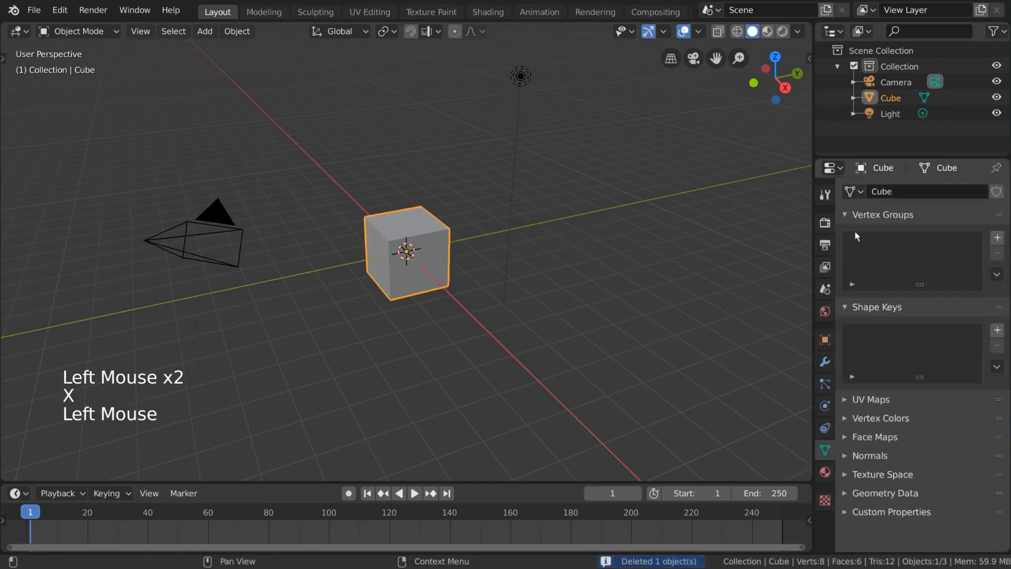
Add a vertex group and a shape key to the cube's mesh, removing each one again.
left_click(997, 237)
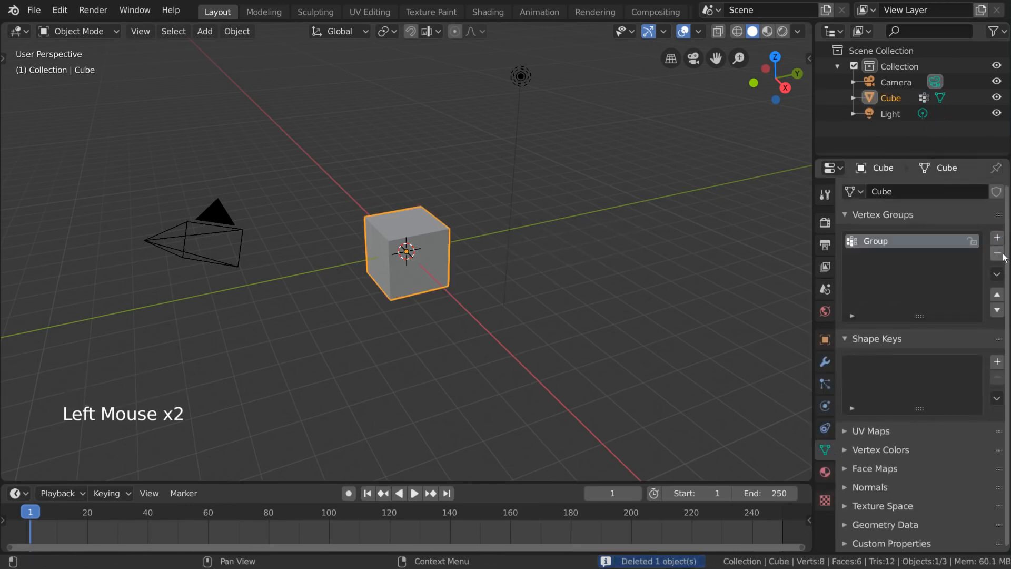
left_click(997, 253)
left_click(997, 329)
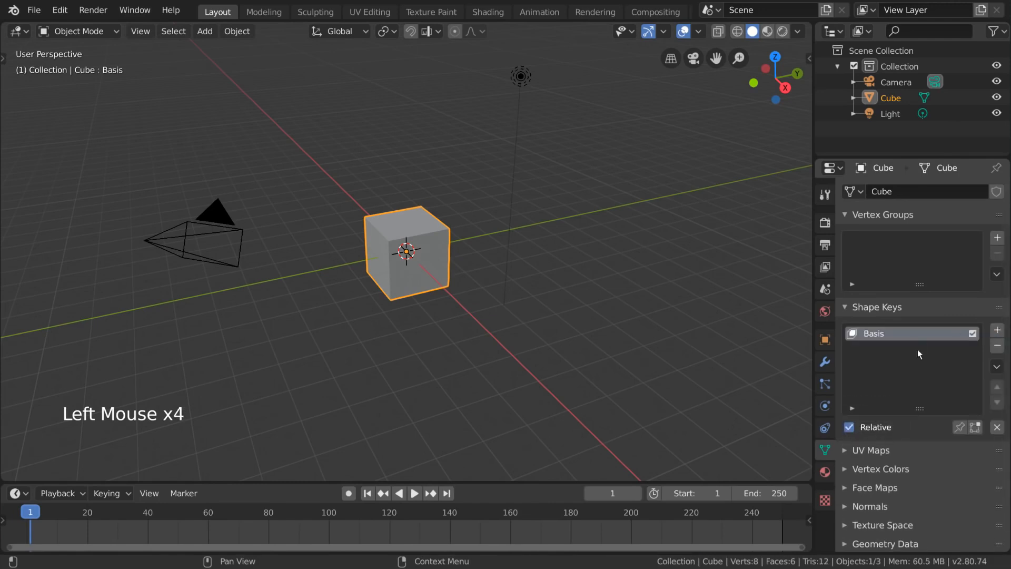
left_click(997, 345)
Show the cube's UV map list and collapse it again.
left_click(893, 399)
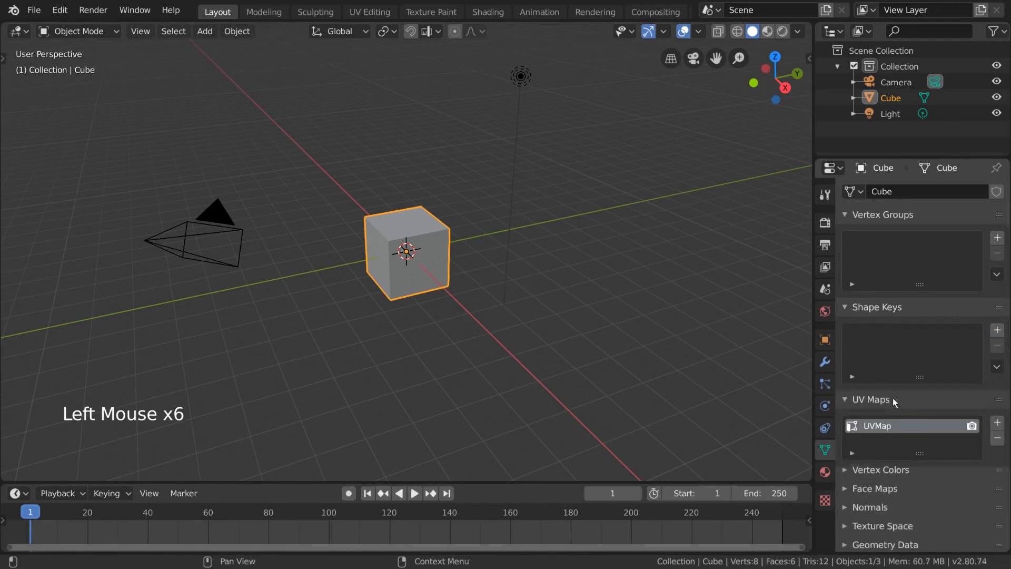
left_click(888, 399)
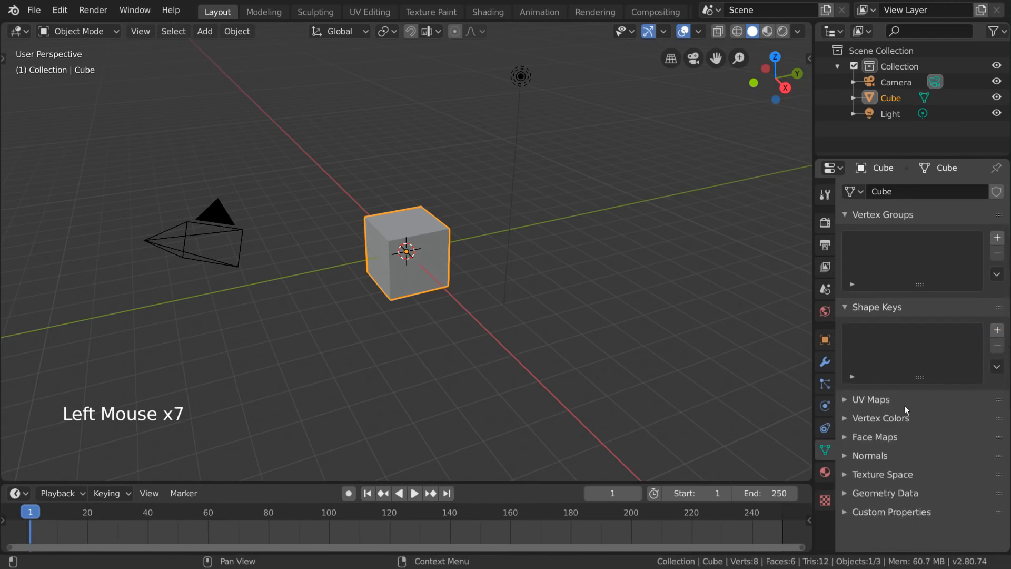
Show the cube's material properties and examine the material preview, collapsing it again.
left_click(827, 476)
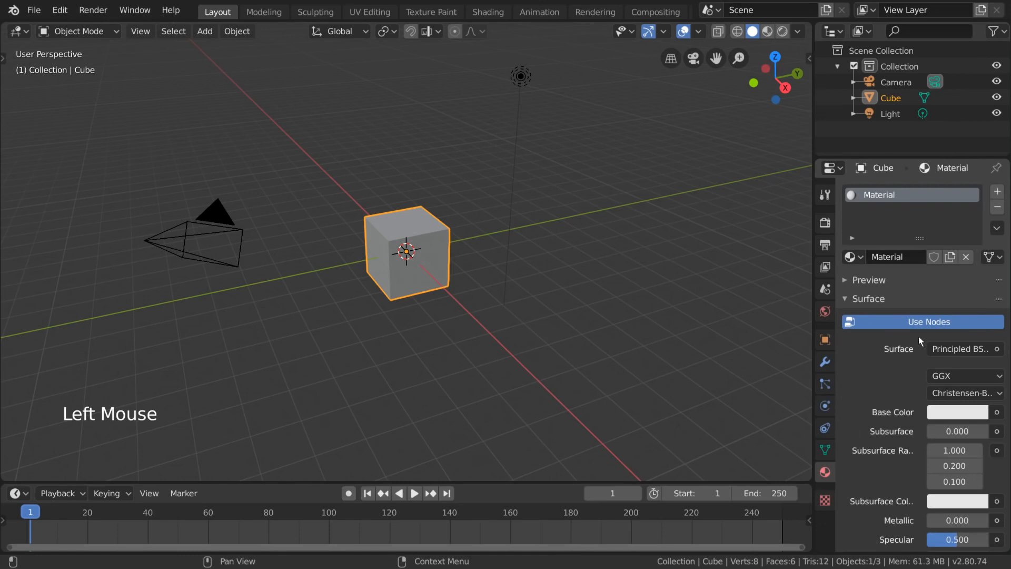
left_click(895, 282)
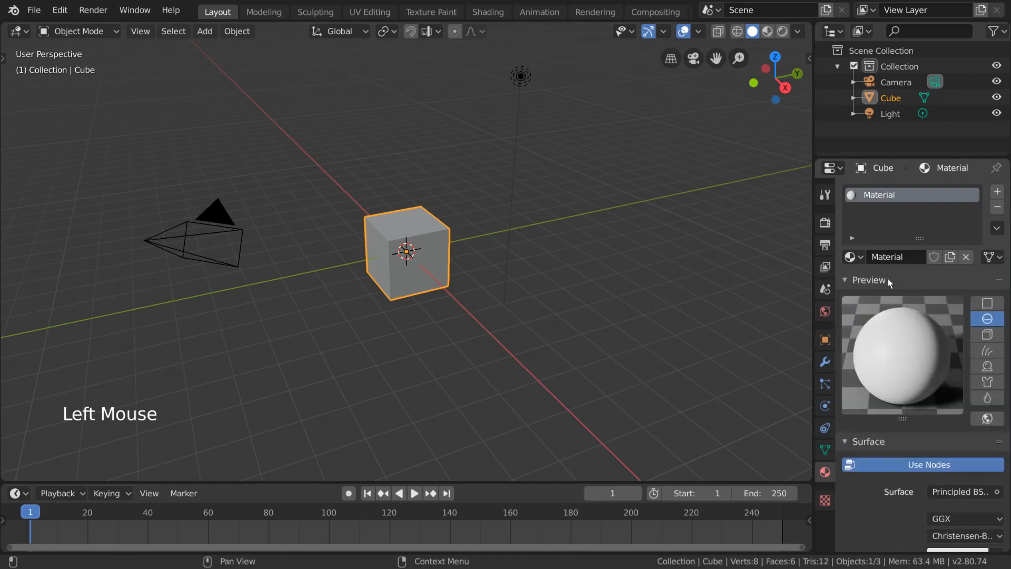
scroll(930, 378, "down", 12)
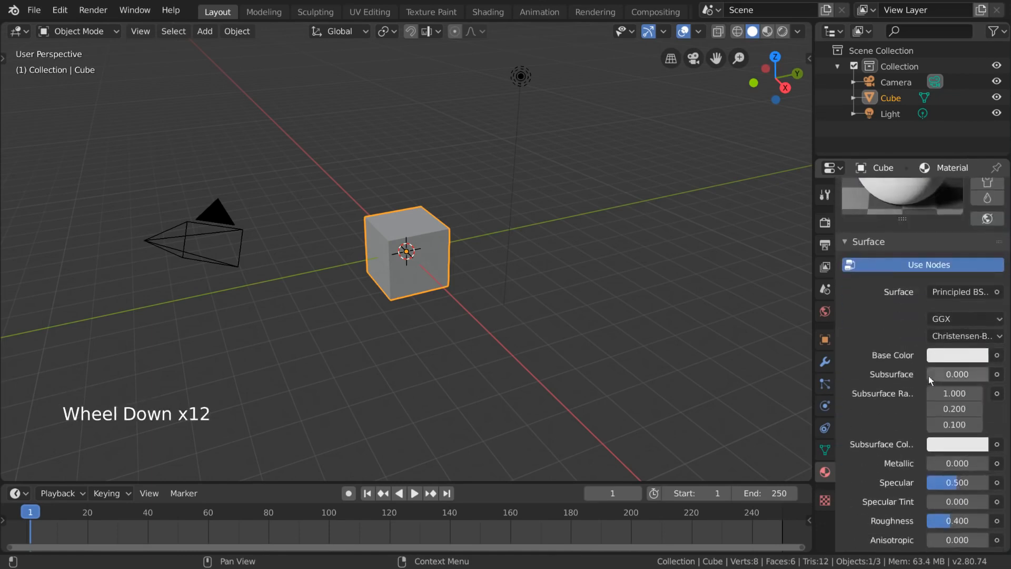
scroll(925, 375, "up", 14)
left_click(885, 280)
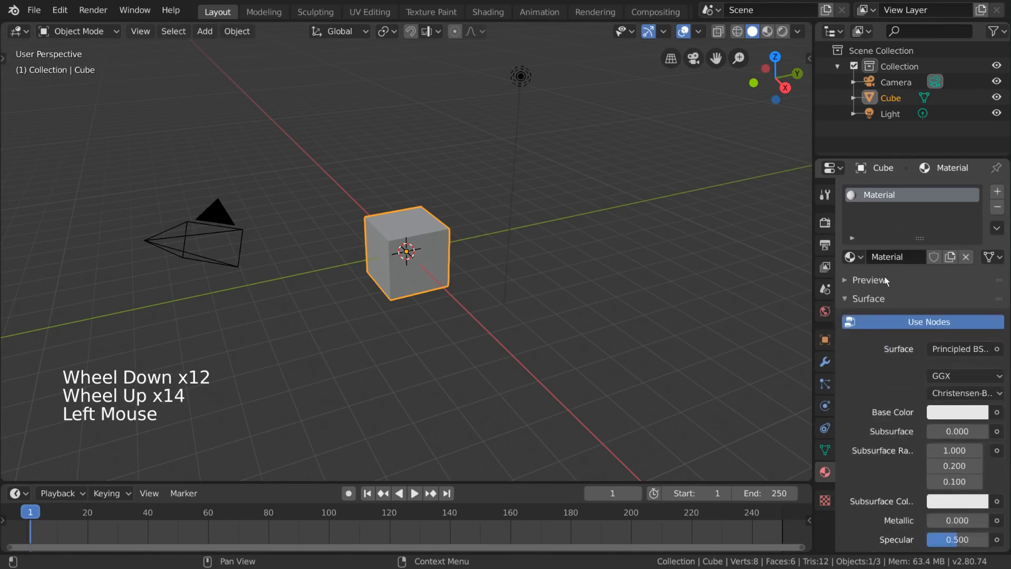
Examine the available surface shaders and the remaining settings of the cube's material.
scroll(900, 362, "down", 3)
left_click(956, 300)
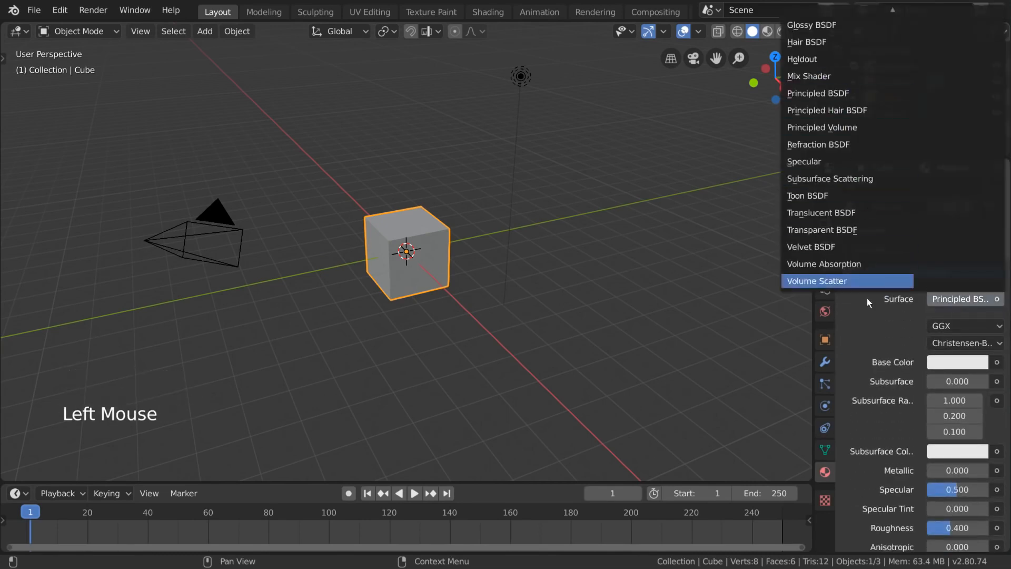
scroll(901, 334, "down", 12)
scroll(907, 334, "up", 18)
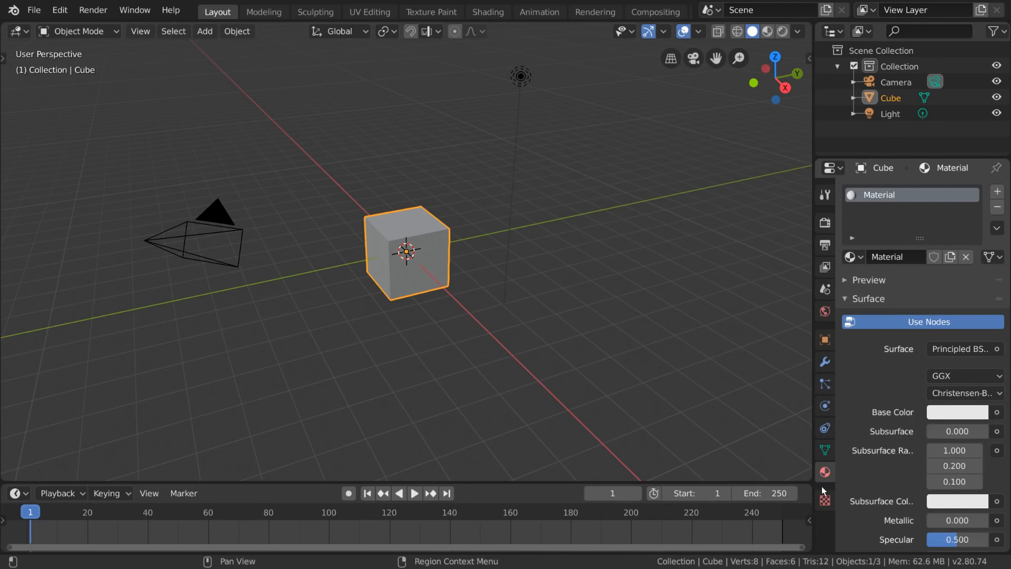
Show the texture properties, create a new brush texture and remove it.
left_click(829, 501)
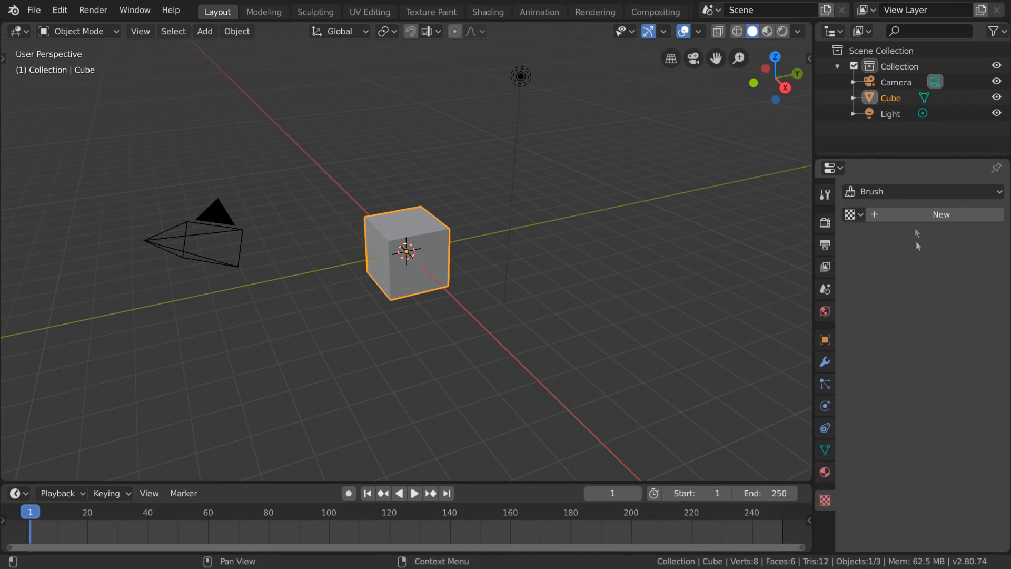
left_click(918, 213)
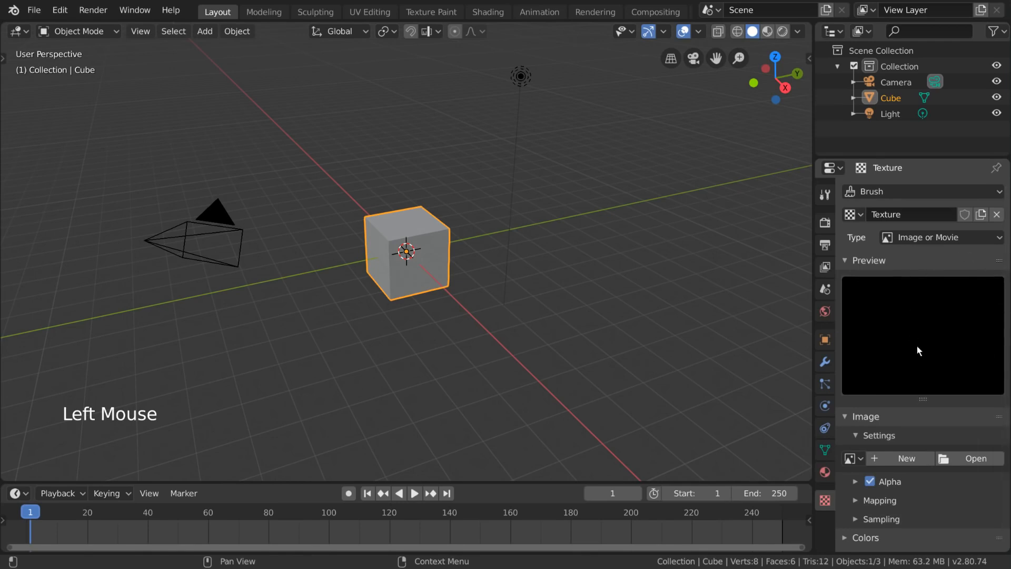
double_click(997, 214)
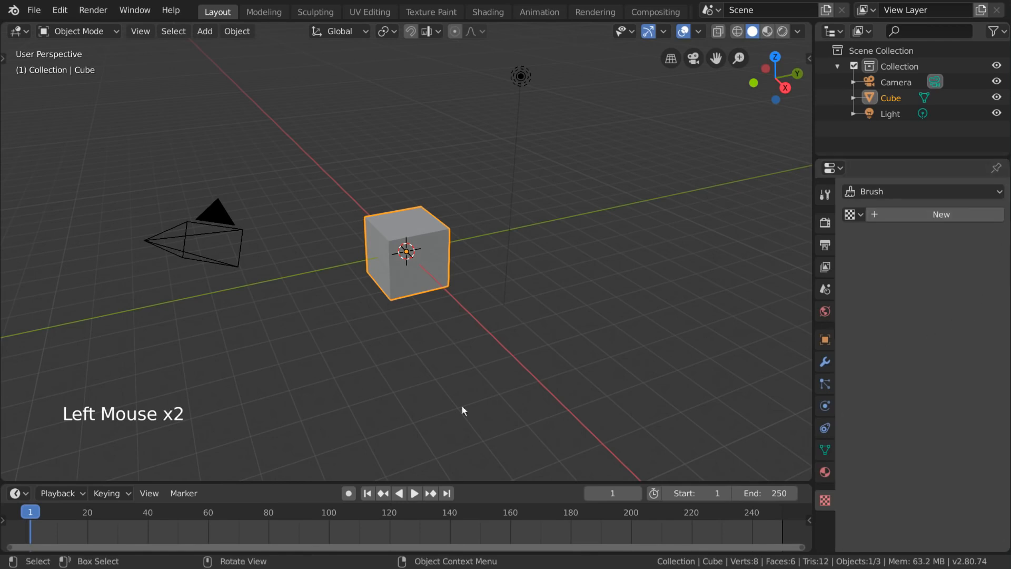
Set the light's power to 1000.4 W and its radius to 0.7 m, toggling its shadow off and on.
left_click(520, 101)
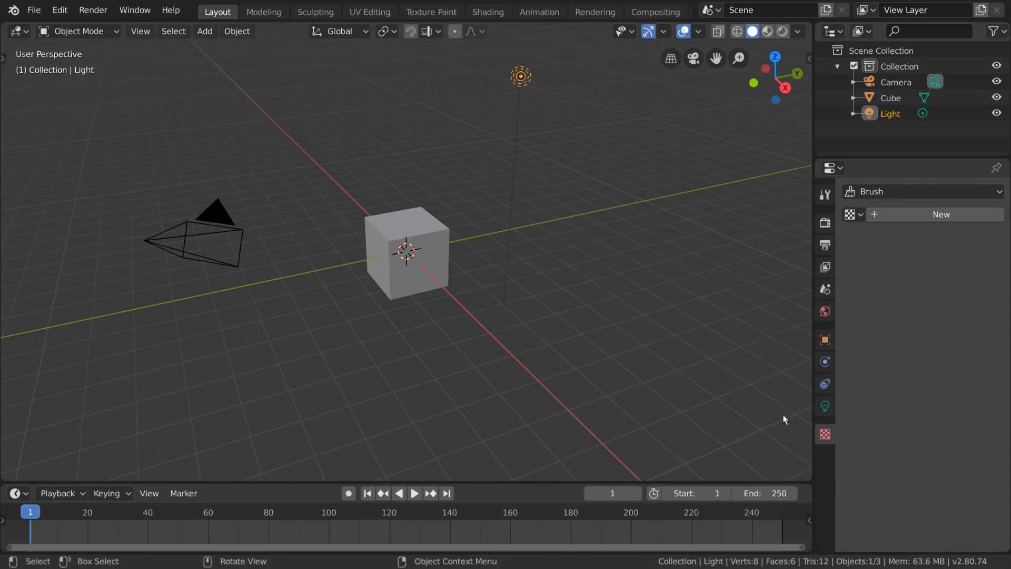
left_click(832, 409)
left_click_drag(948, 293, 952, 293)
mouse_move(957, 331)
left_mouse_down()
mouse_move(996, 332)
mouse_move(971, 331)
left_mouse_up()
left_click(857, 375)
left_click(857, 375)
Switch the light's type through Sun, Spot and Area, and return it to Point.
left_click(902, 256)
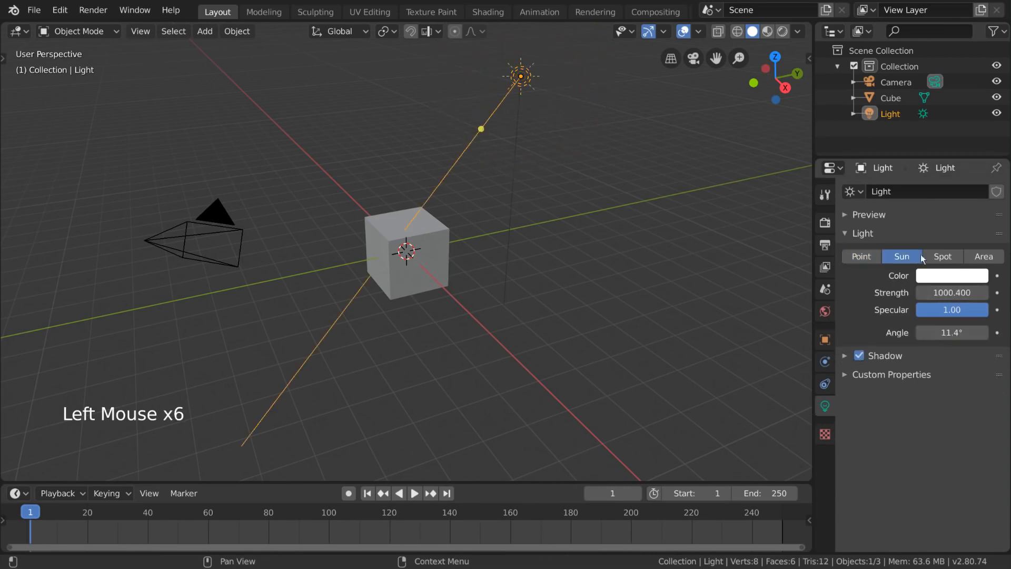
left_click(943, 256)
left_click(983, 257)
left_click(869, 257)
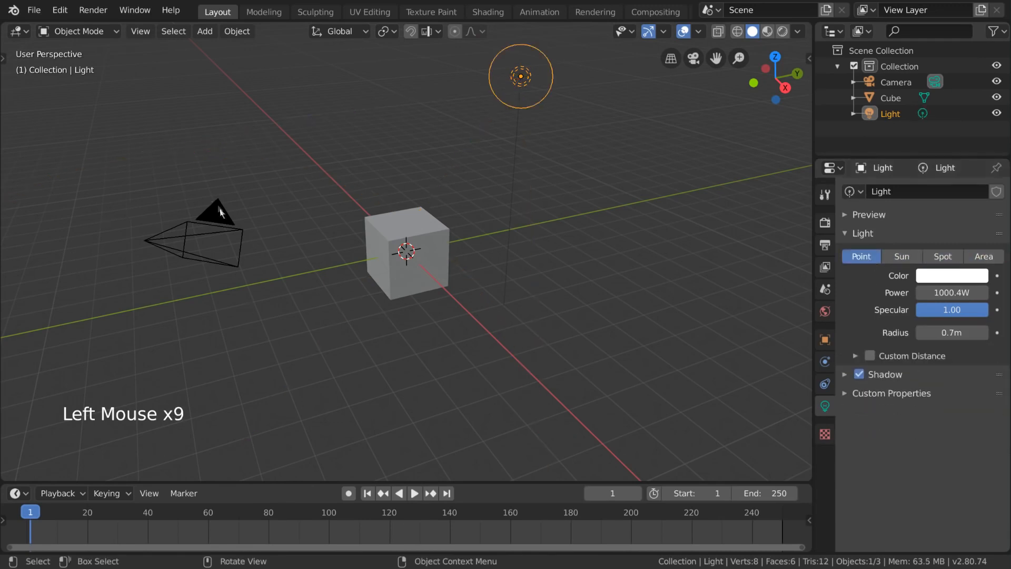
Select the camera to show its lens and other data properties.
left_click(221, 209)
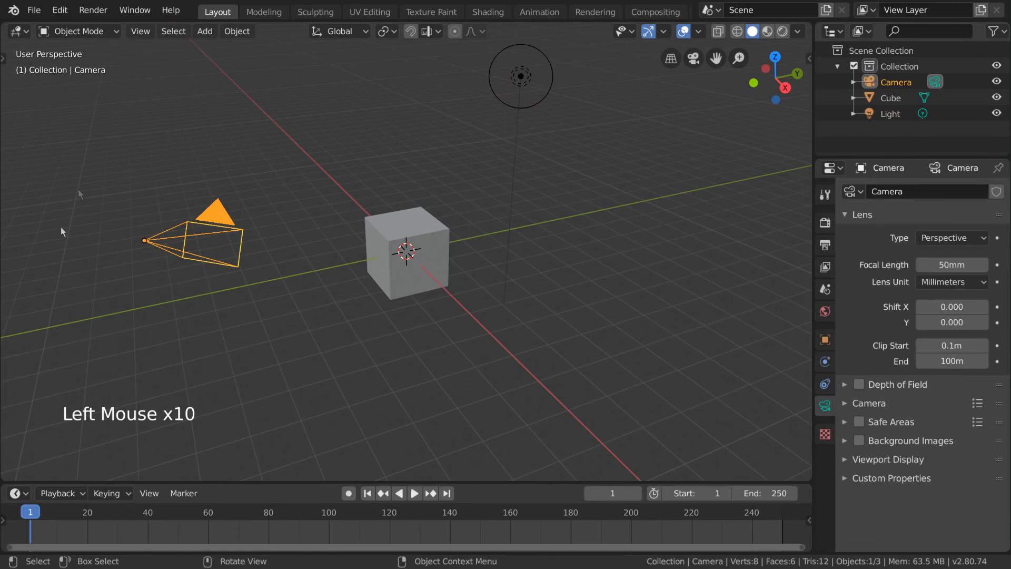